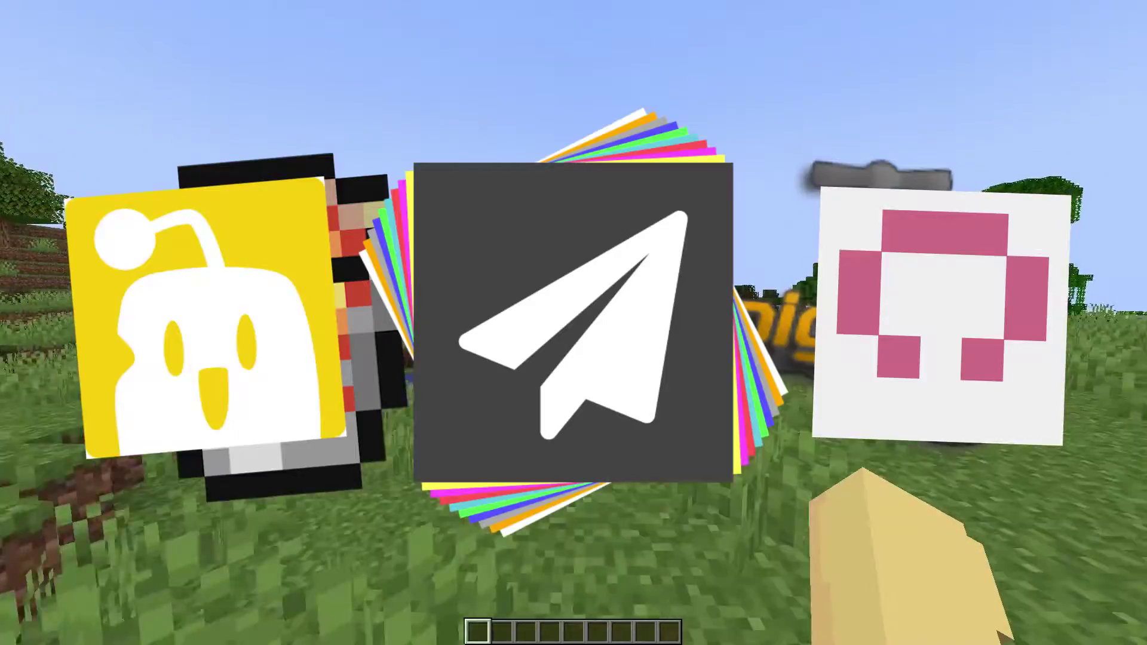
key("w")
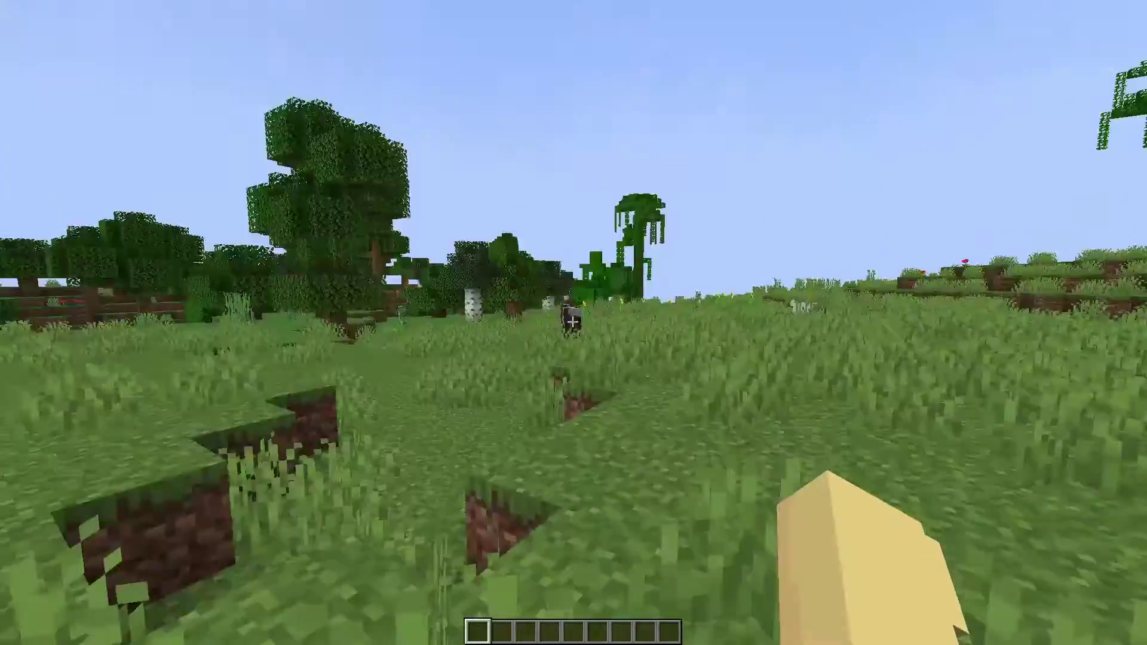
key("F5")
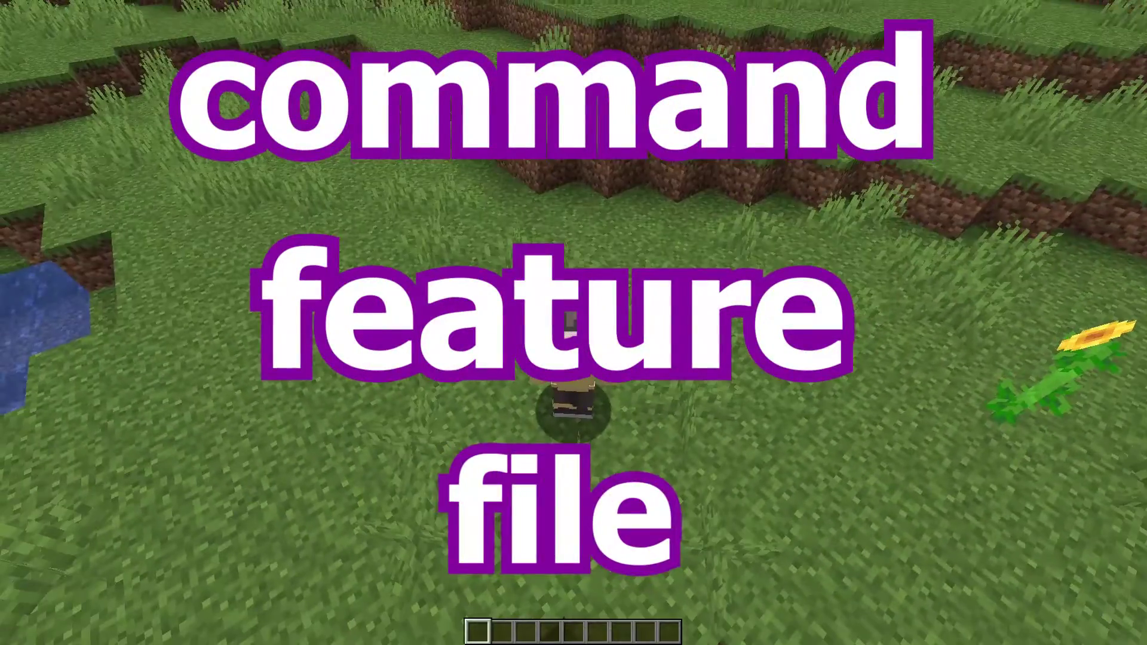
key("F5")
key("F5")
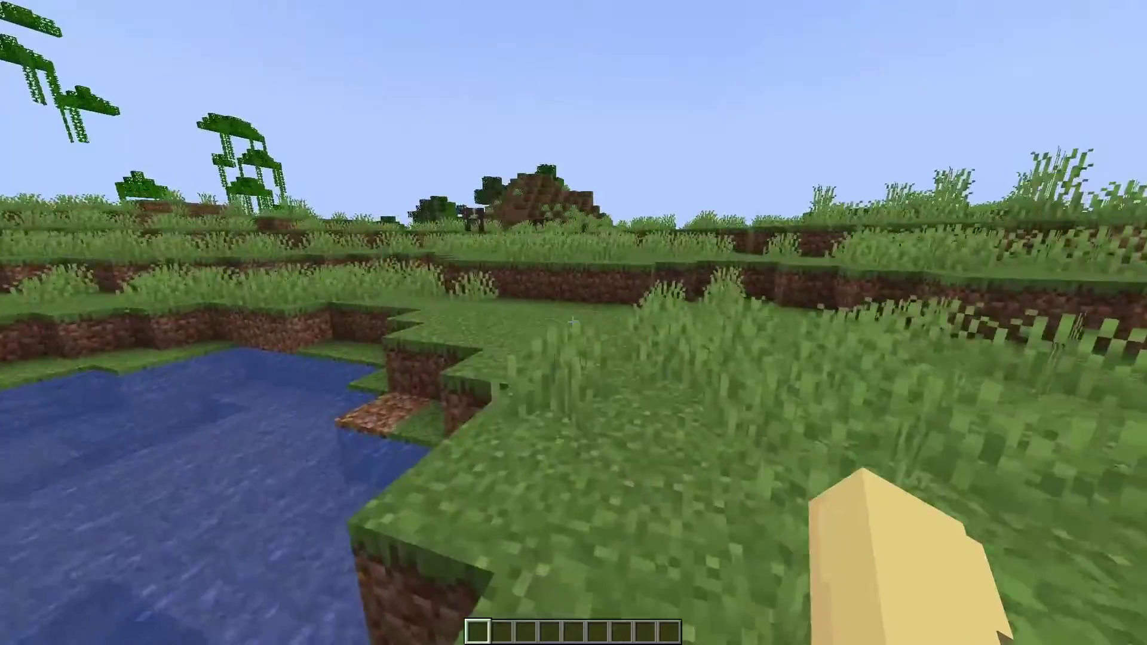
key("w")
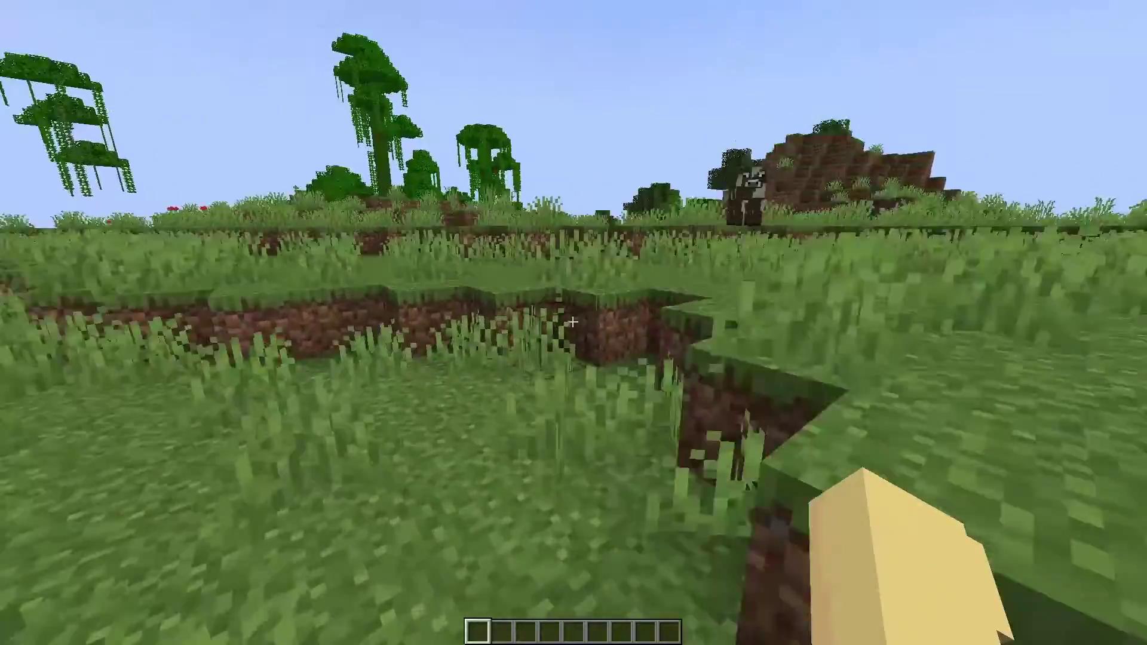
key("w")
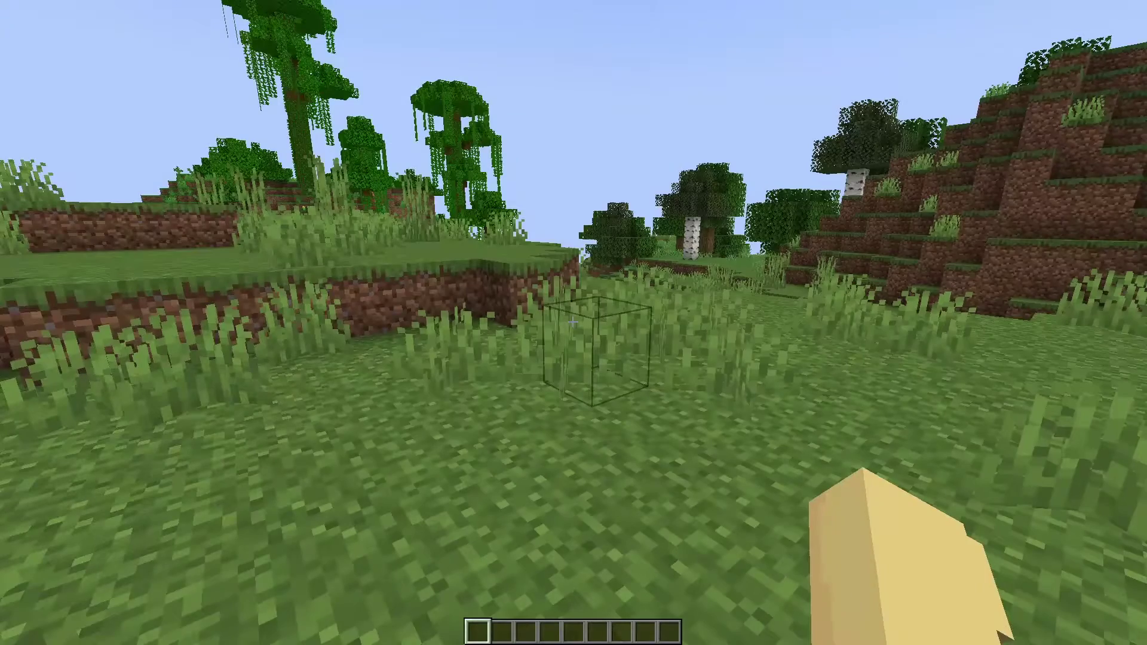
Step: Run the /skin command to list the SkinsRestorer help for players
key("slash")
type("skin")
key("Return")
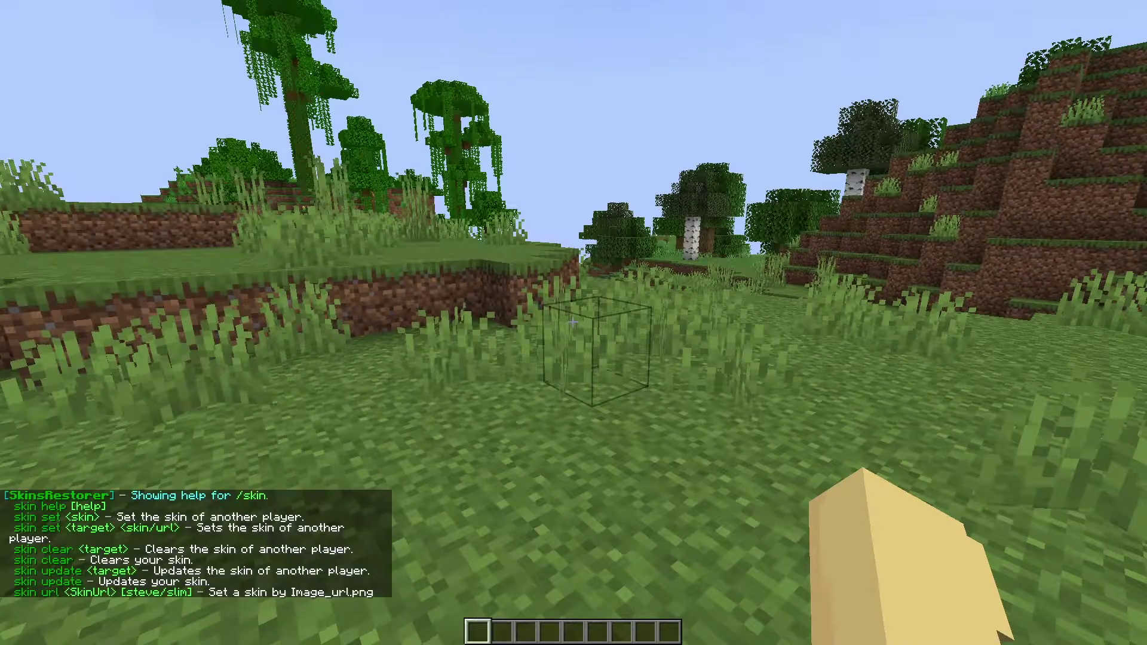
Step: Run the /skins command to open the SkinsRestorer skins menu
key("t")
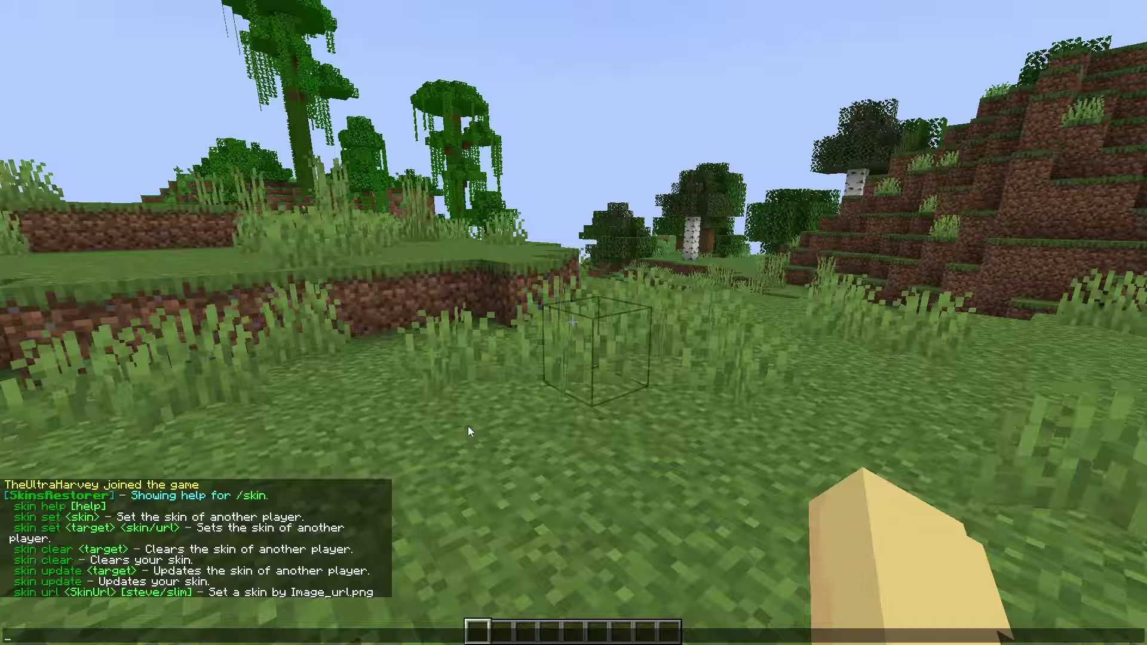
type("/skin")
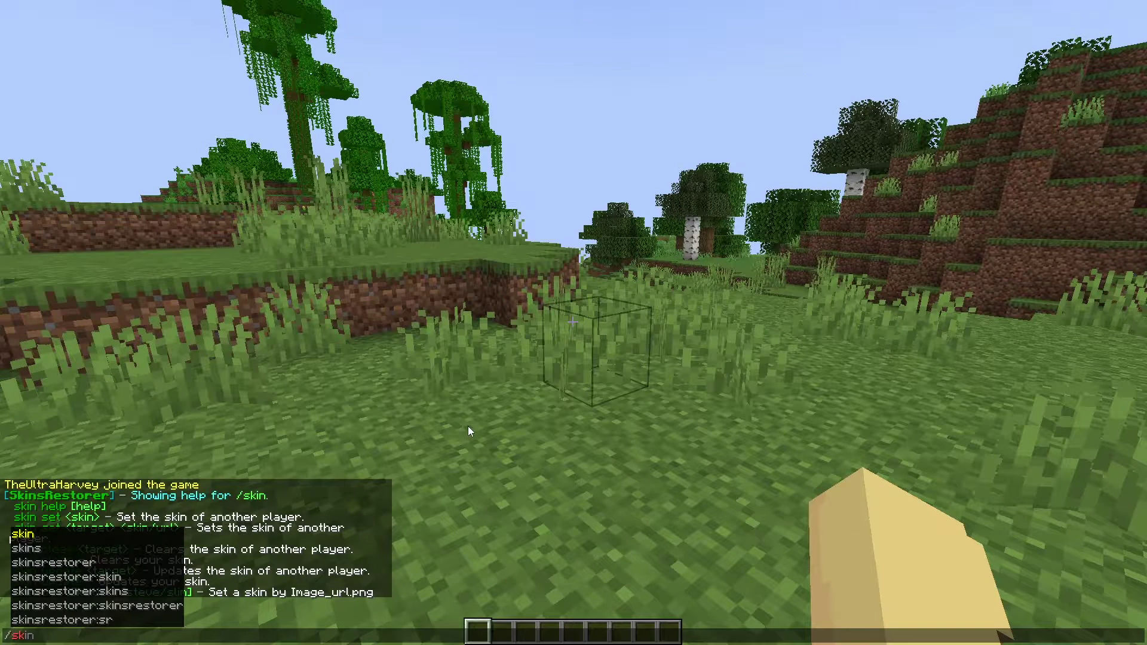
type("srestorer")
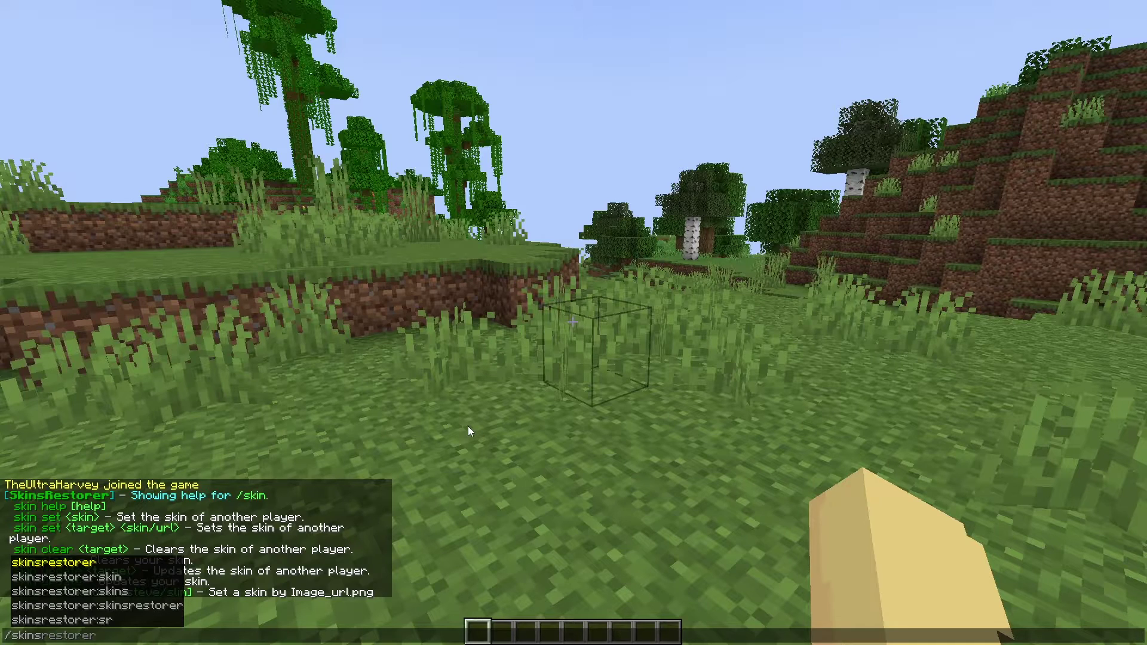
key("Return")
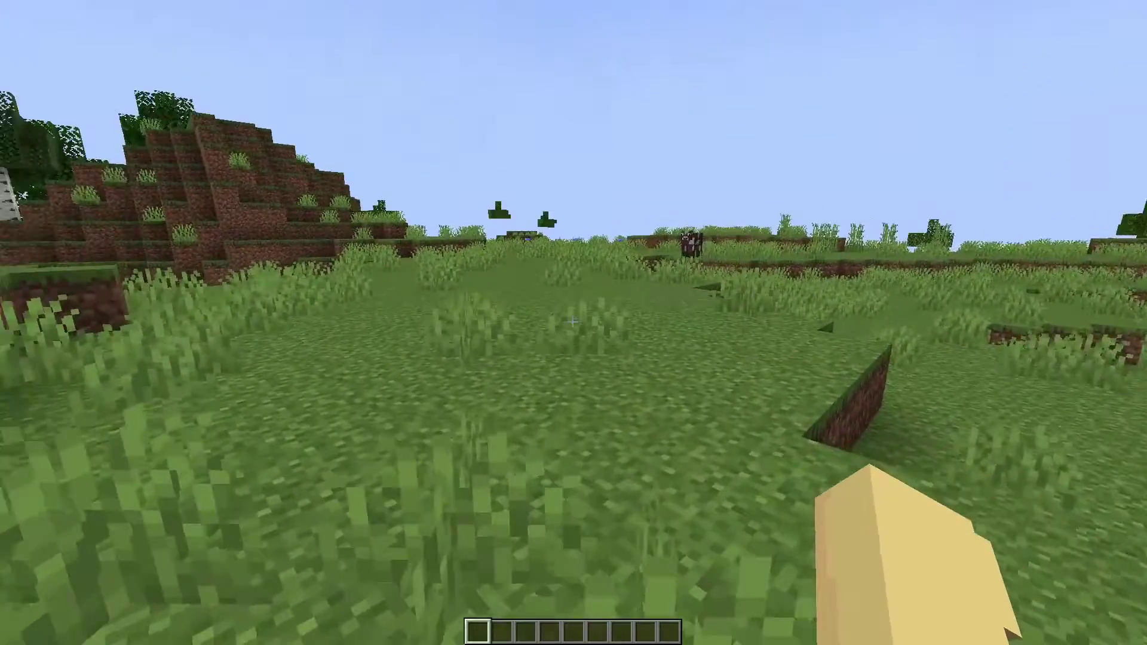
Step: Set the player's skin to Notch with the /skin command and view the character in third person
key("slash")
type("skin")
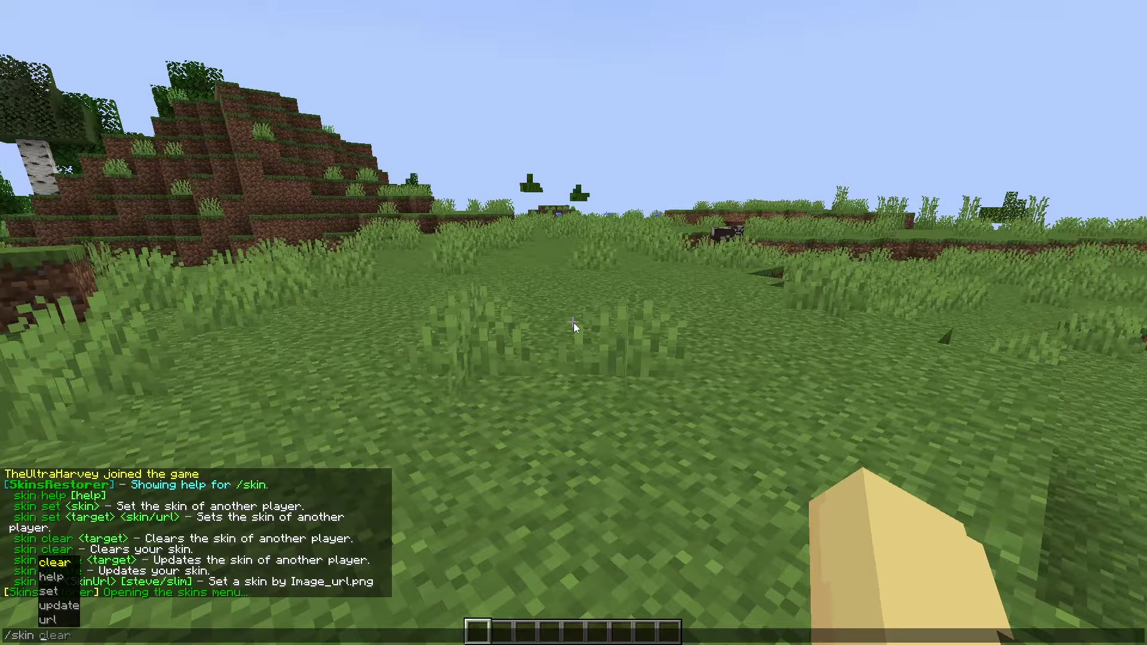
type("Notch")
key("Return")
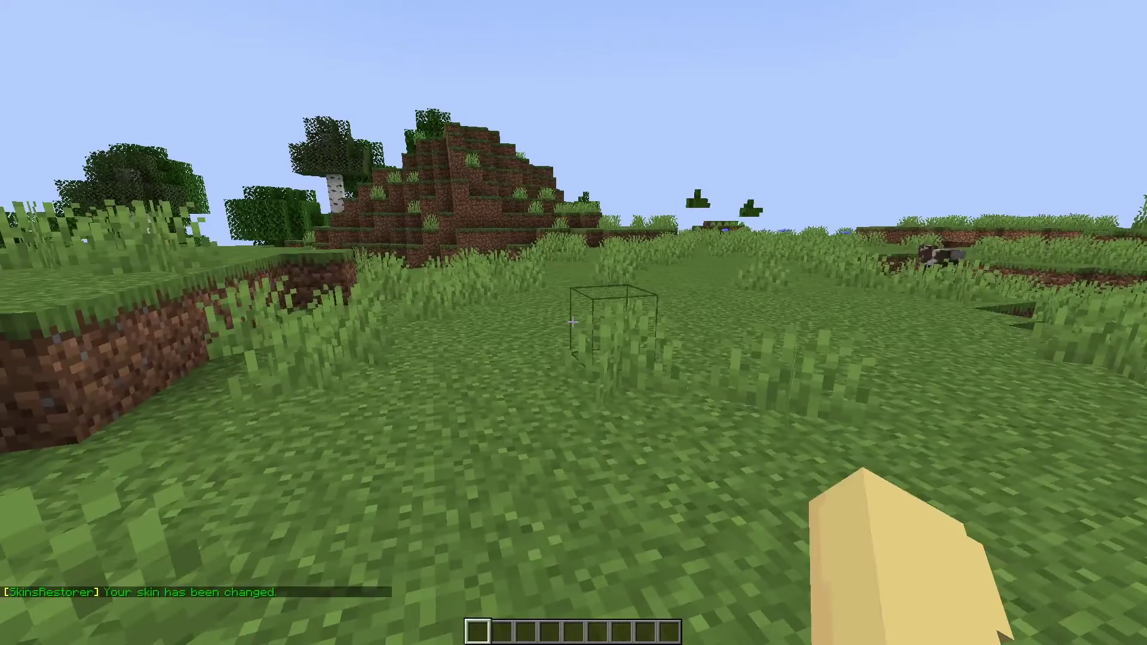
key("F5")
key("F5")
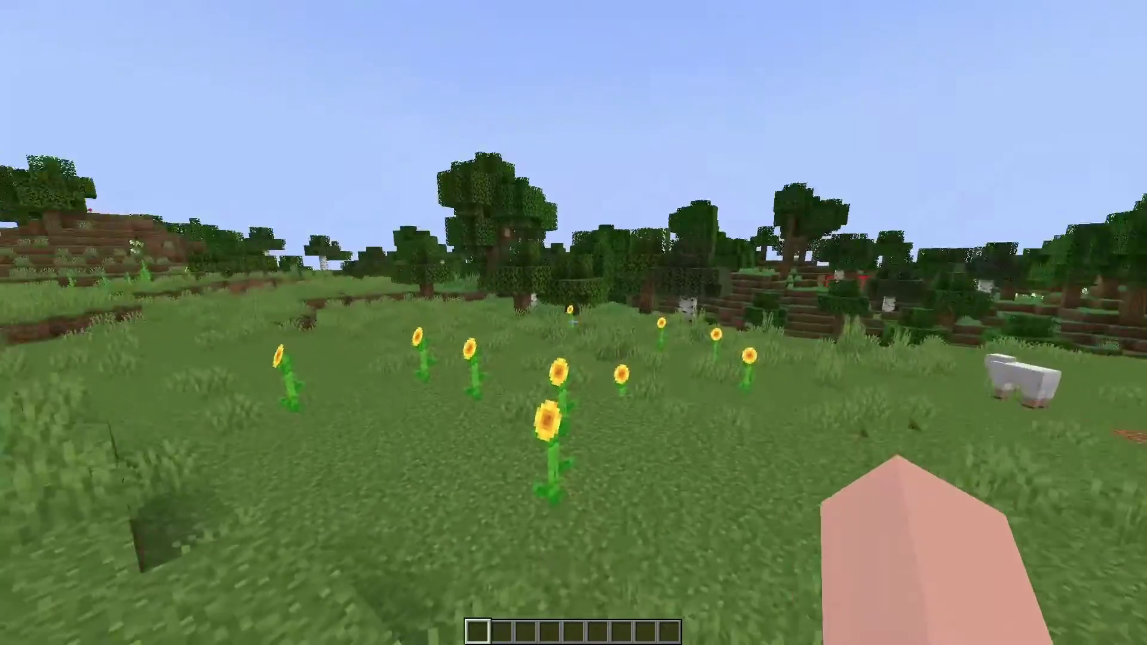
key("F5")
key("F5")
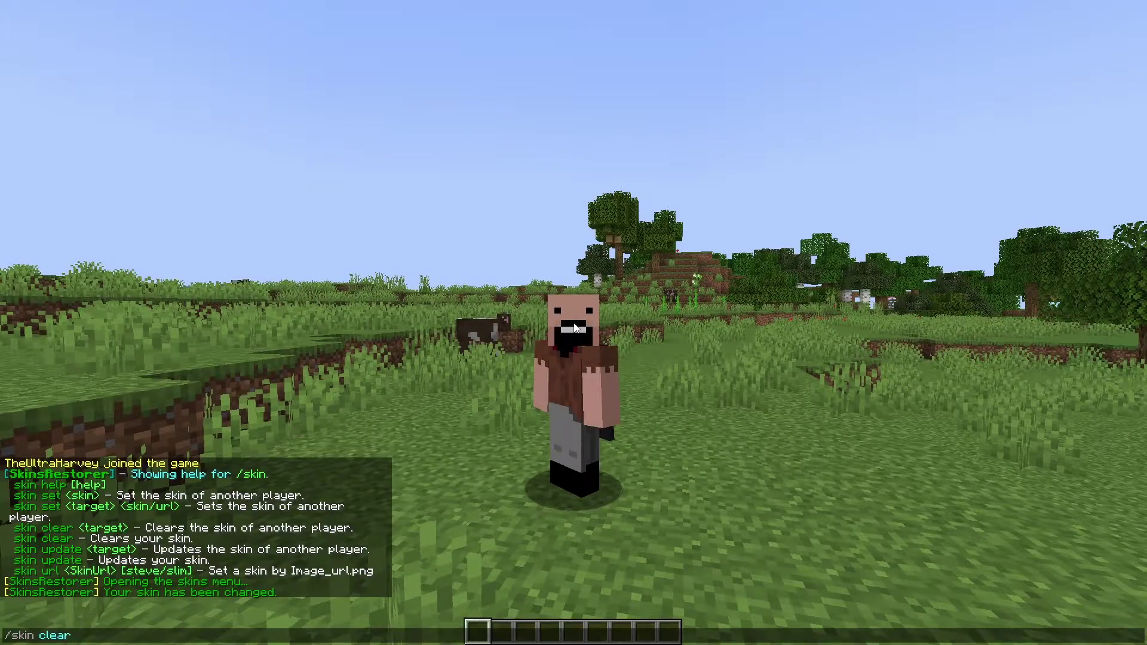
Step: Reset your own skin with /skin clear, and repeat the command with the player's username as its target
key("Return")
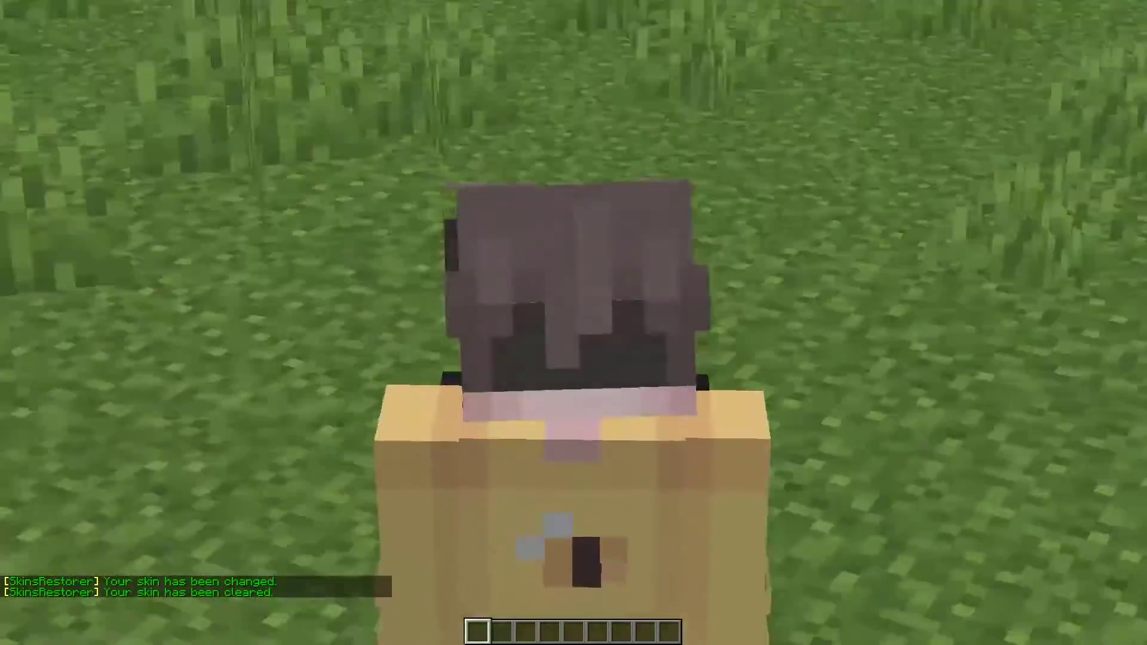
key("F5")
key("slash")
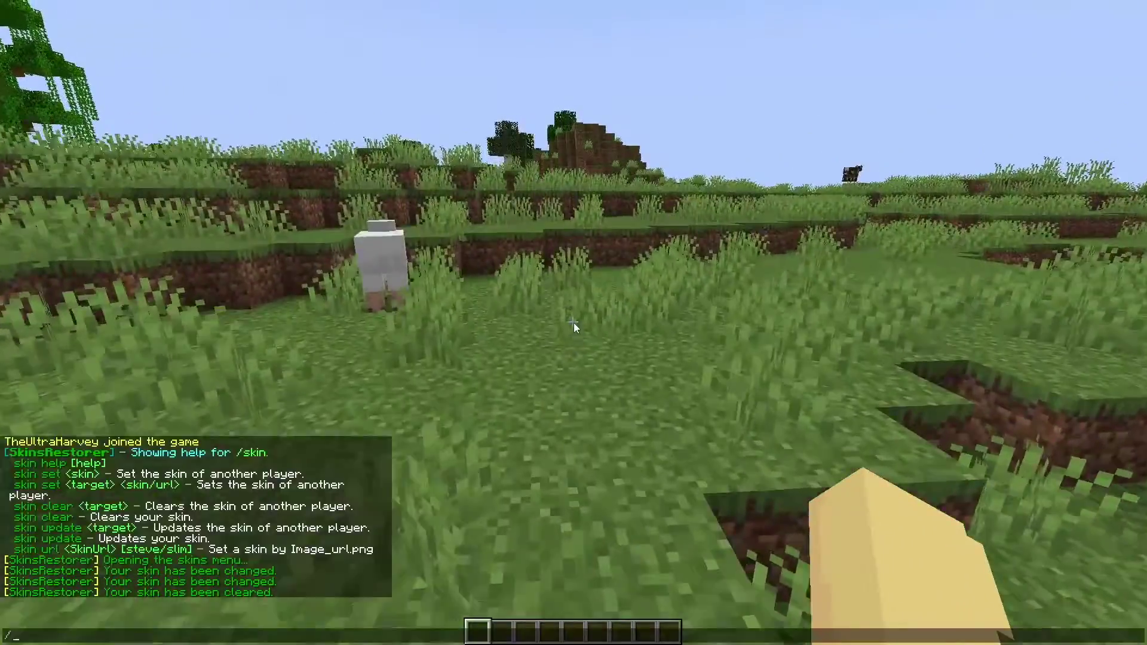
type("skin clear TheUltraHarvey")
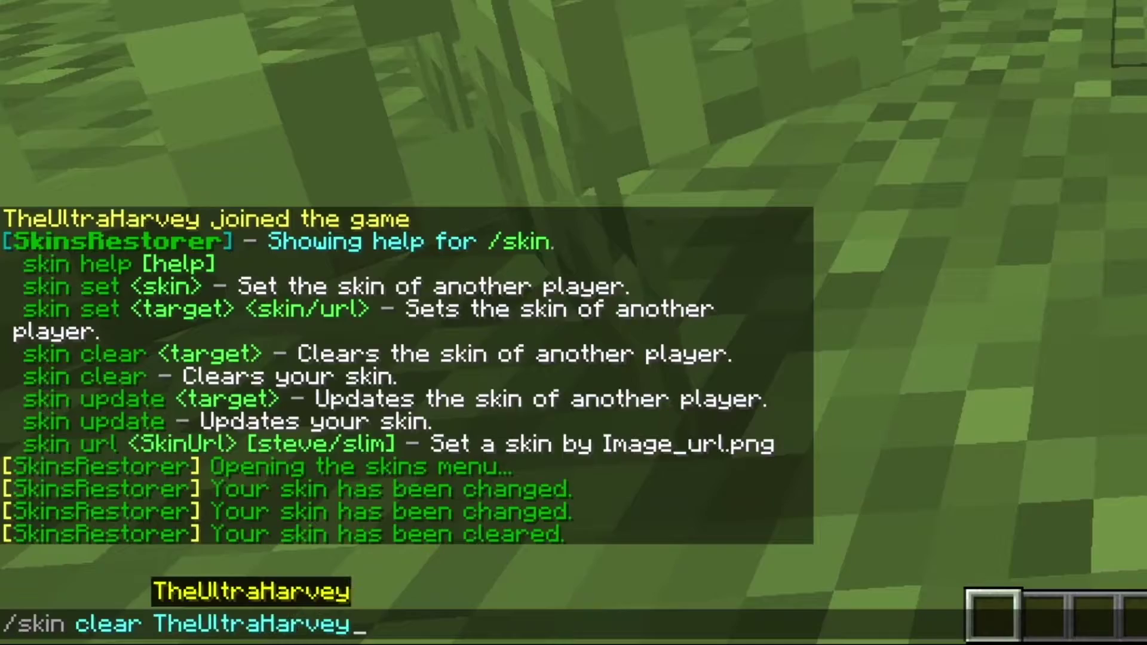
key("Return")
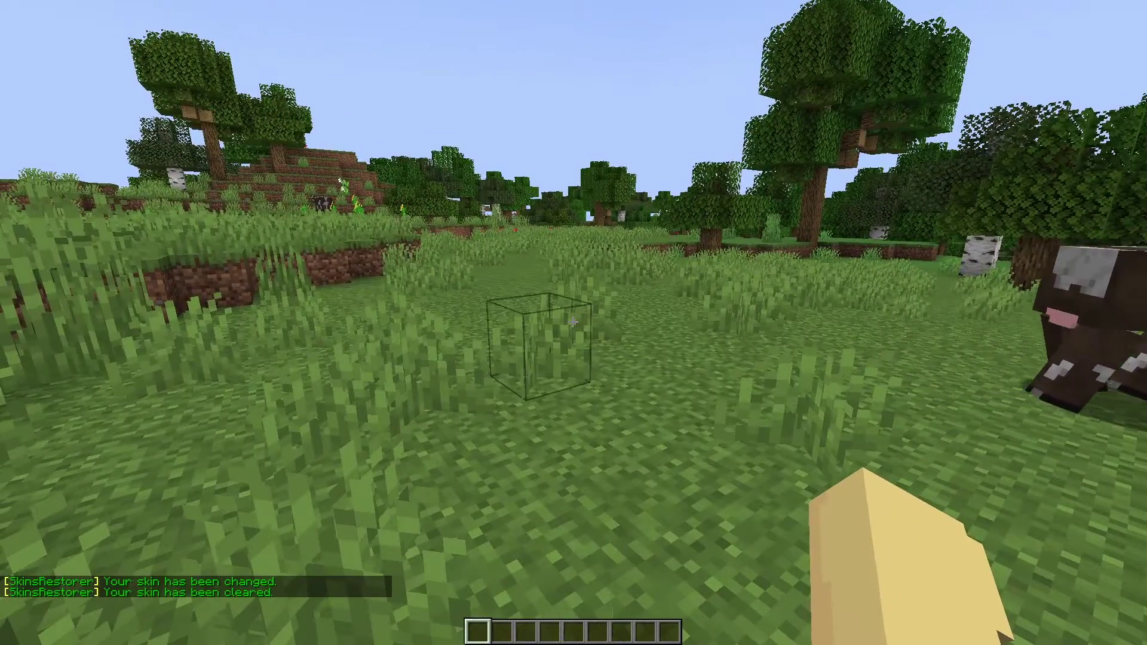
mouse_move(572, 321)
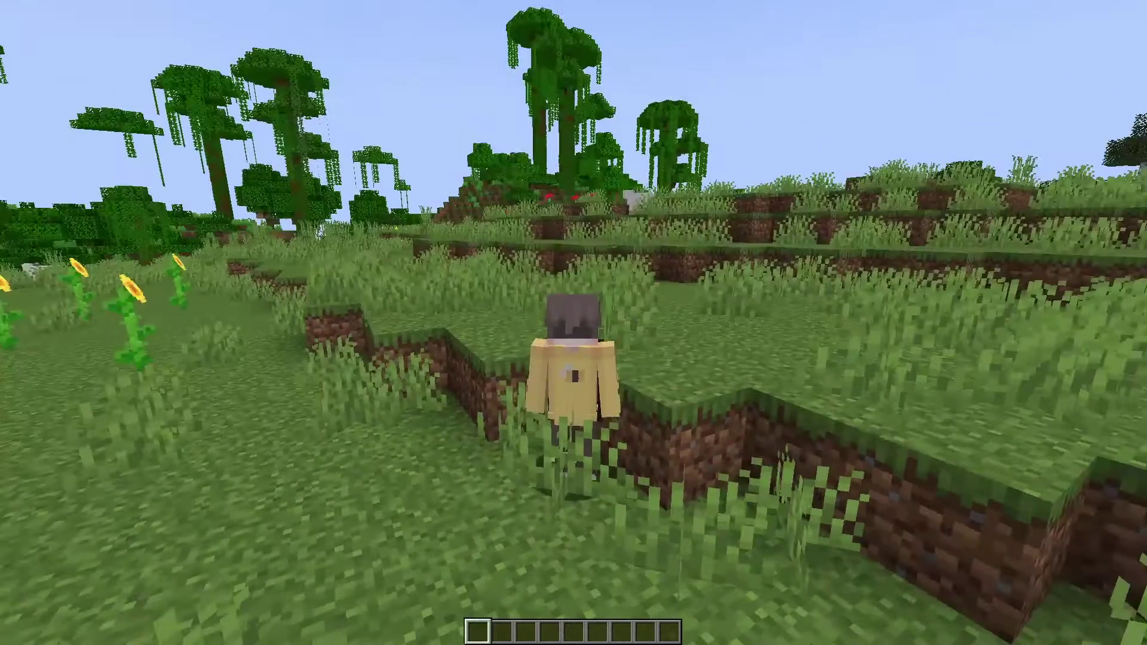
Step: Refresh the player's skin with /skin update and check the character in third person
key("slash")
type("skin u")
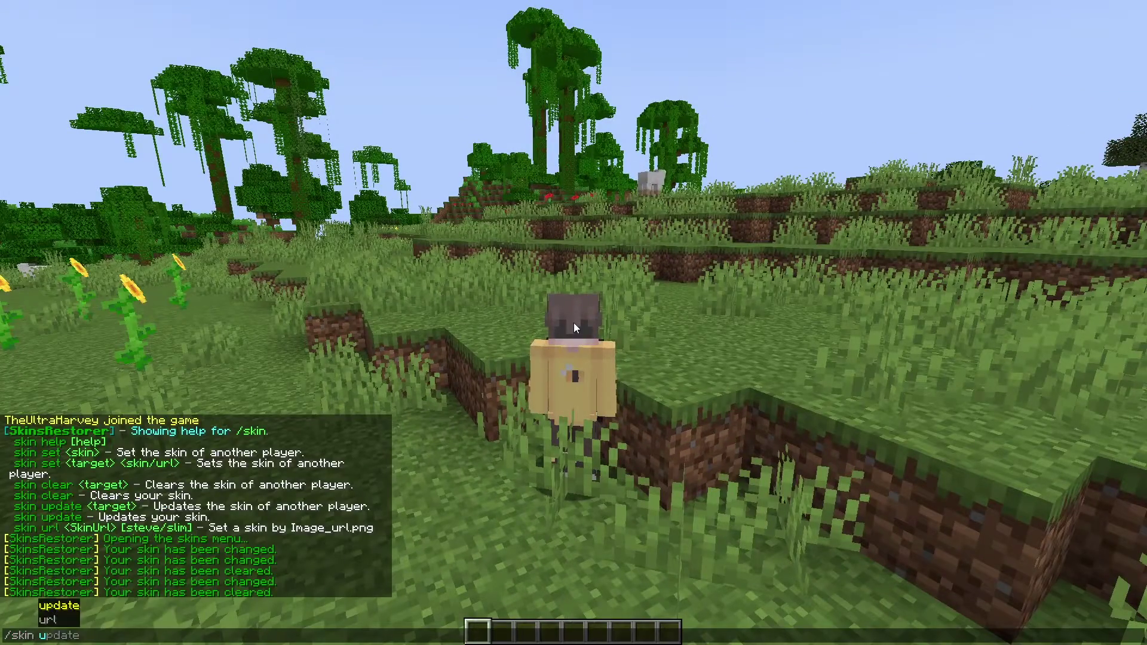
key("Tab")
key("Return")
mouse_move(574, 323)
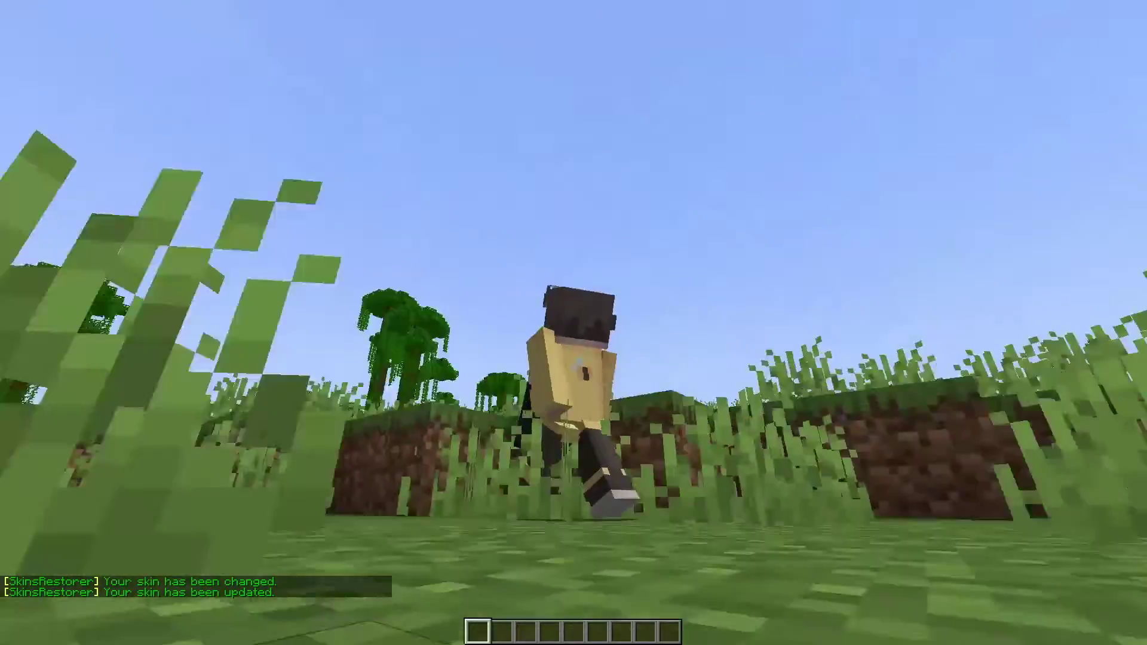
key("F5")
Step: Drop the stored SkinsRestorer data for the player using /sr drop PLAYER with the player's username
key("slash")
type("sr")
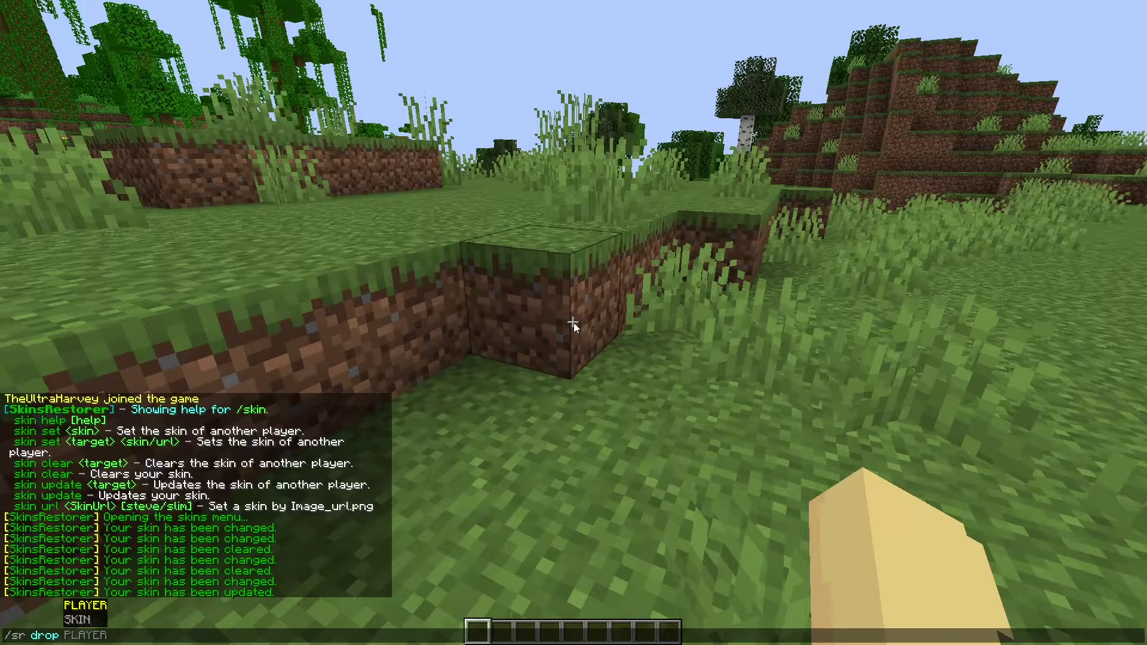
type("drop PLAYER")
key("Tab")
key("Return")
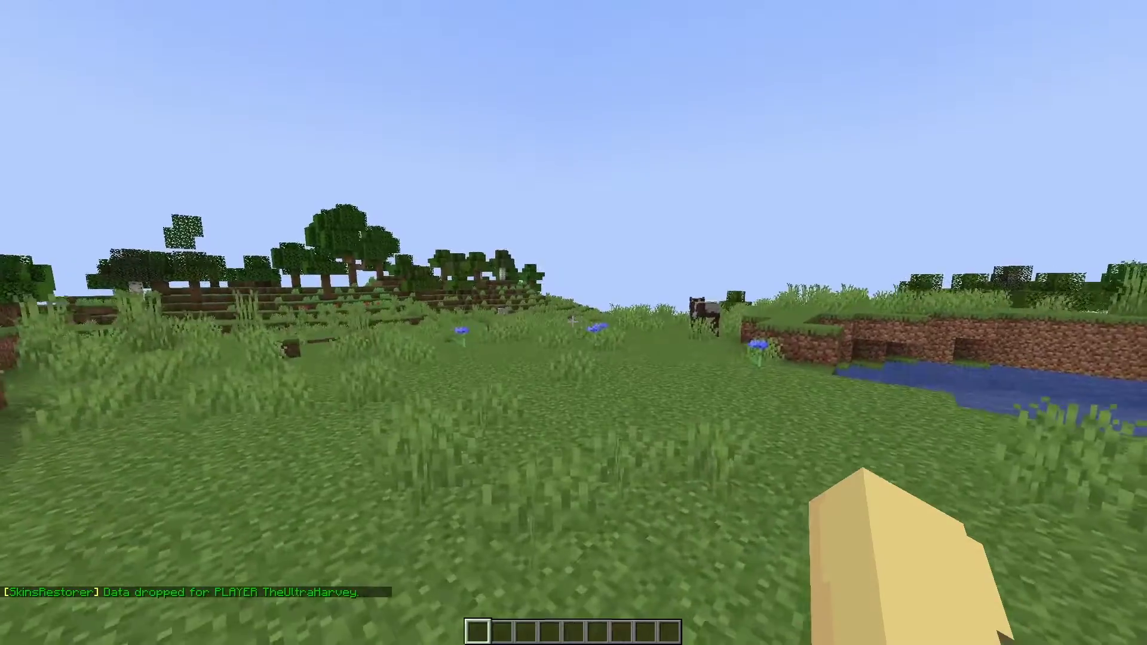
key("w")
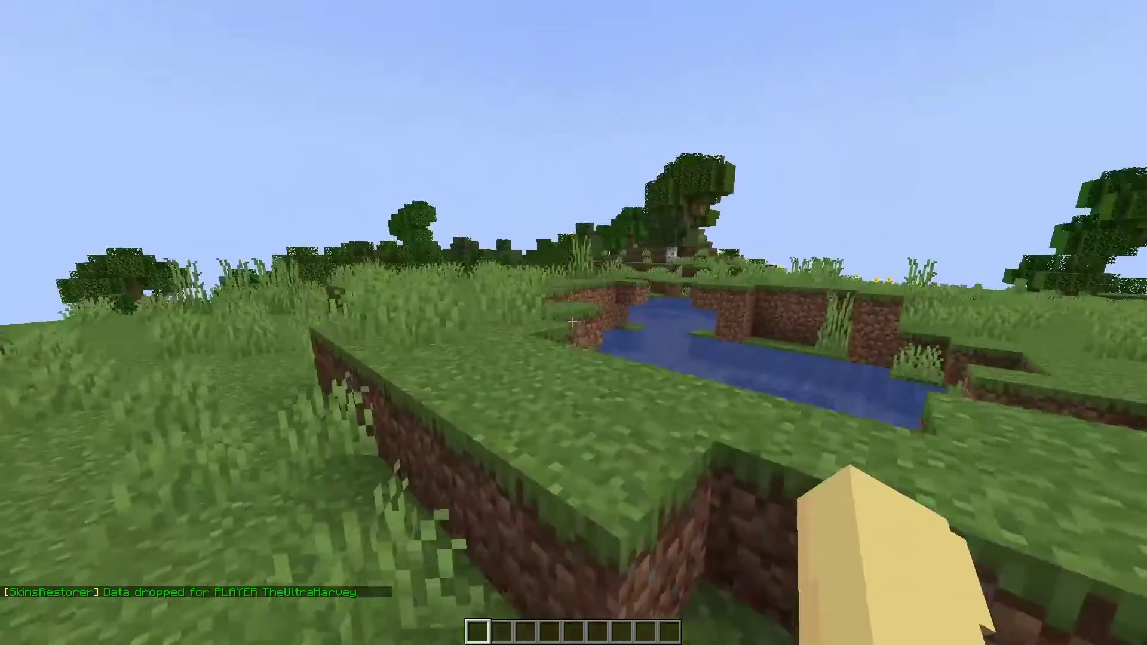
key("slash")
type("sr createcustom")
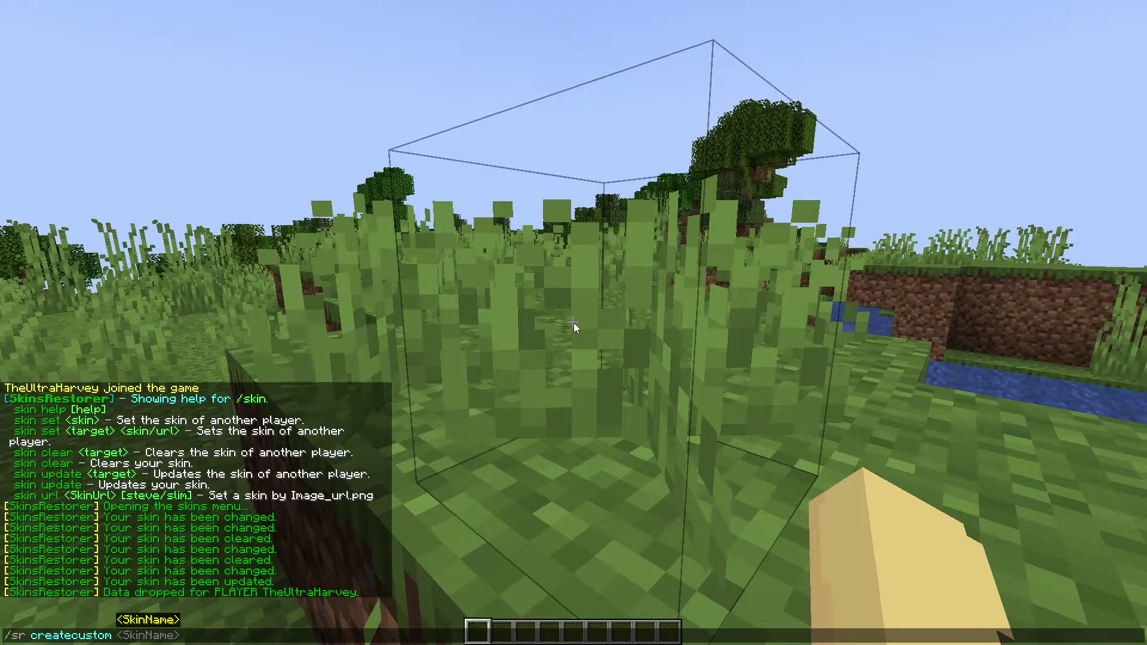
key("Escape")
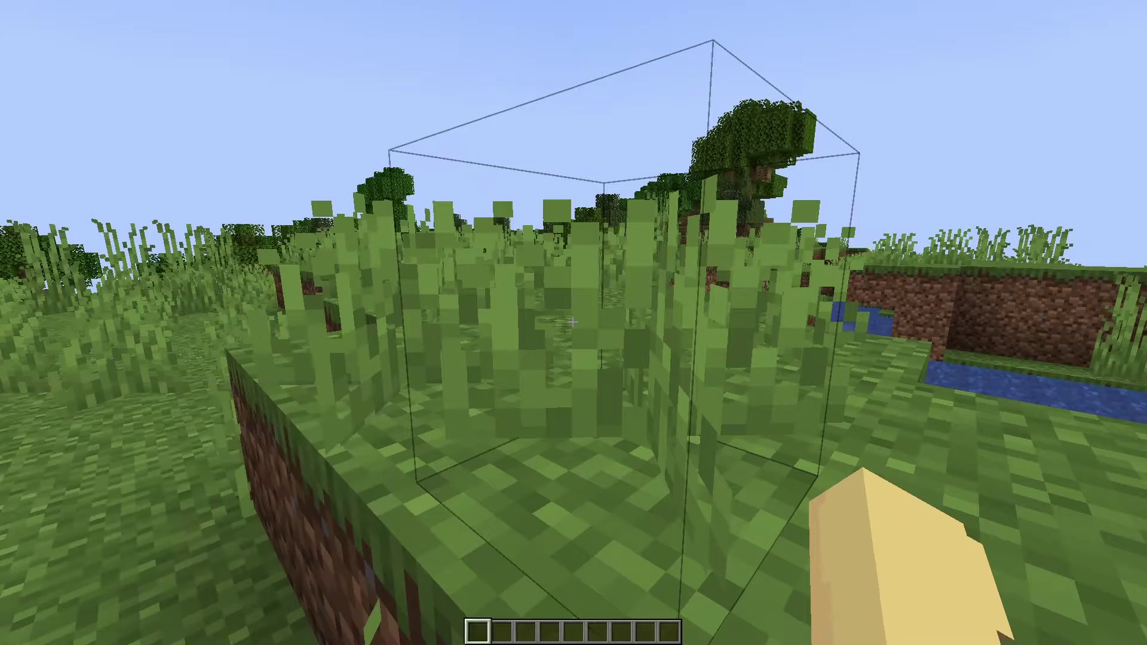
Step: Reload the SkinsRestorer configuration and locale with /sr reload
key("slash")
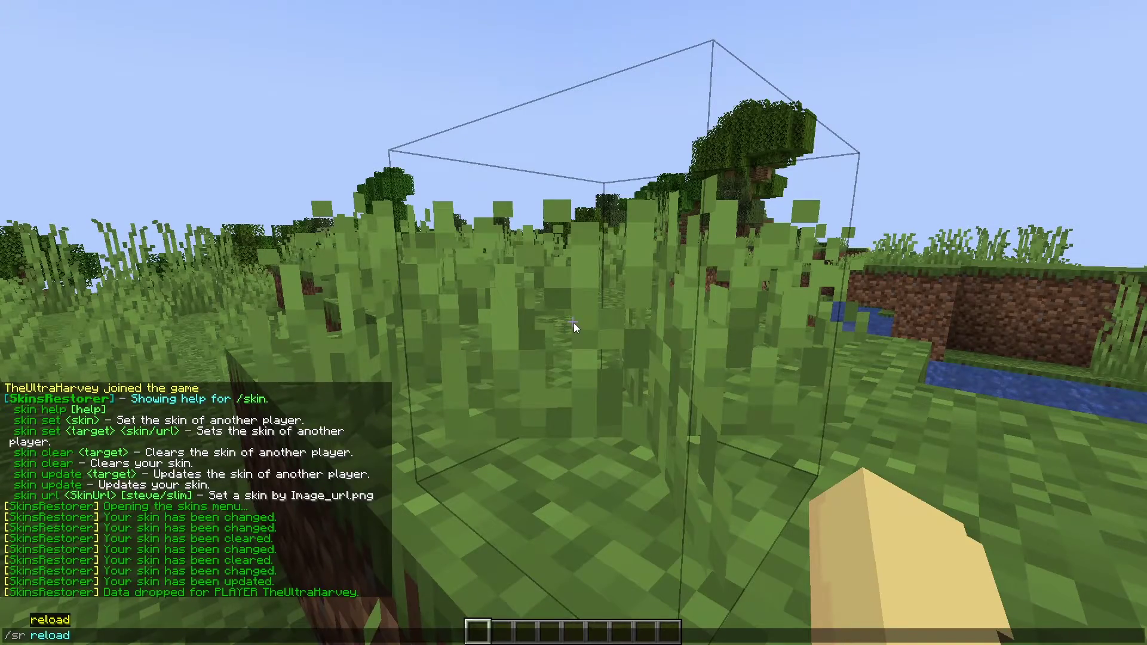
type("sr reload")
key("Return")
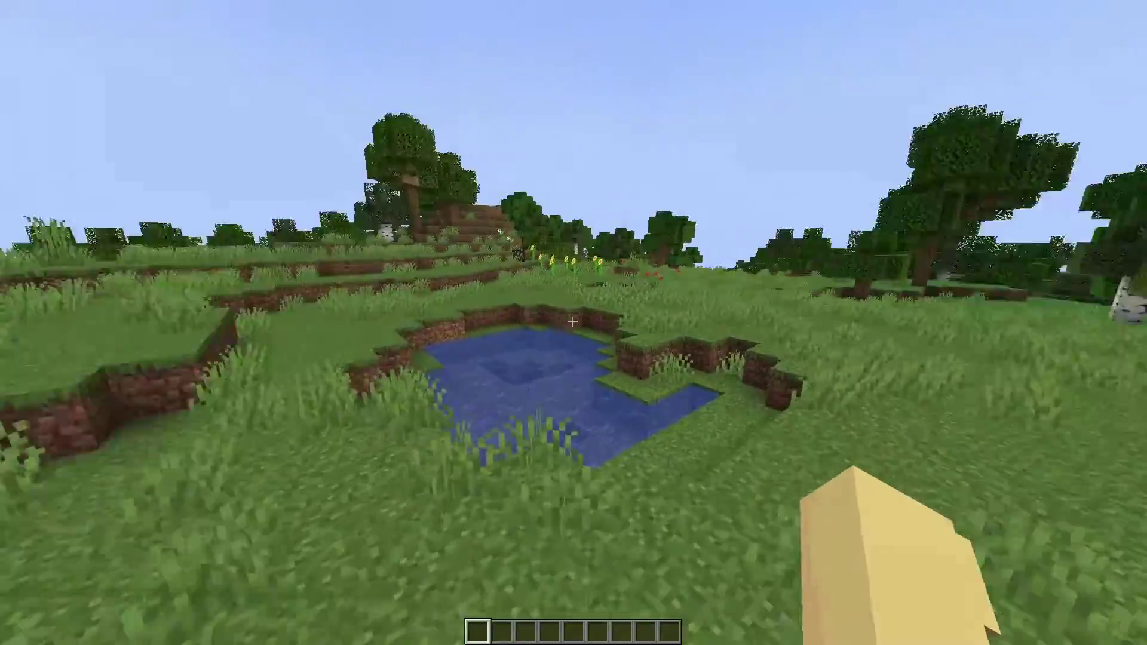
Step: Run /sr props with the player's username to look up that player's skin properties
key("slash")
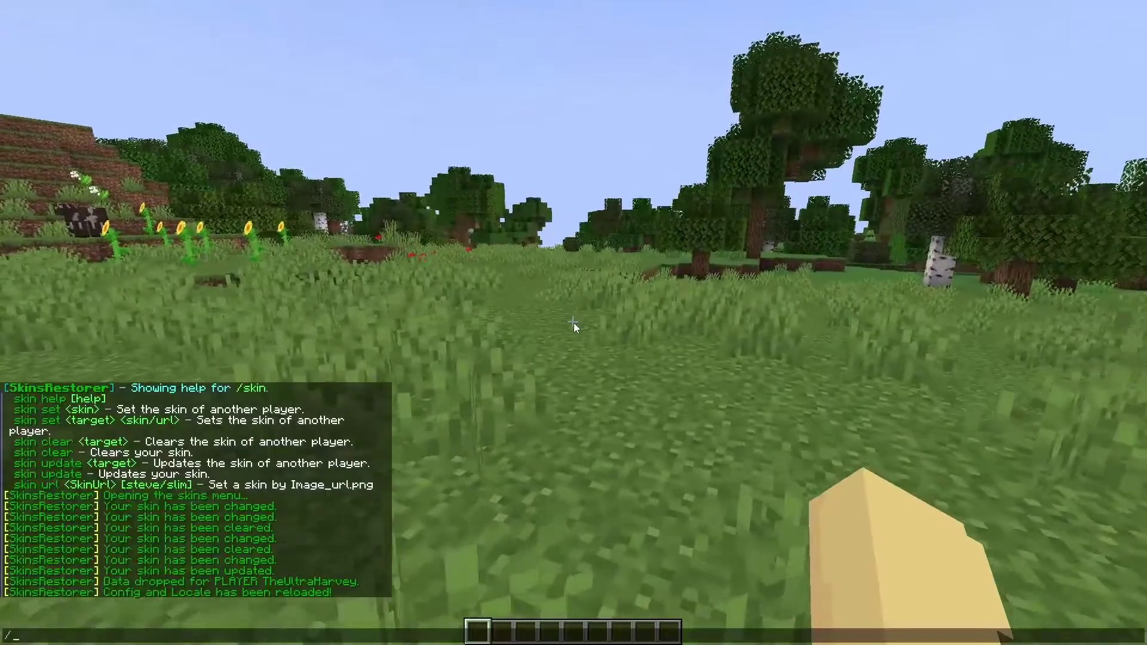
type("sr props")
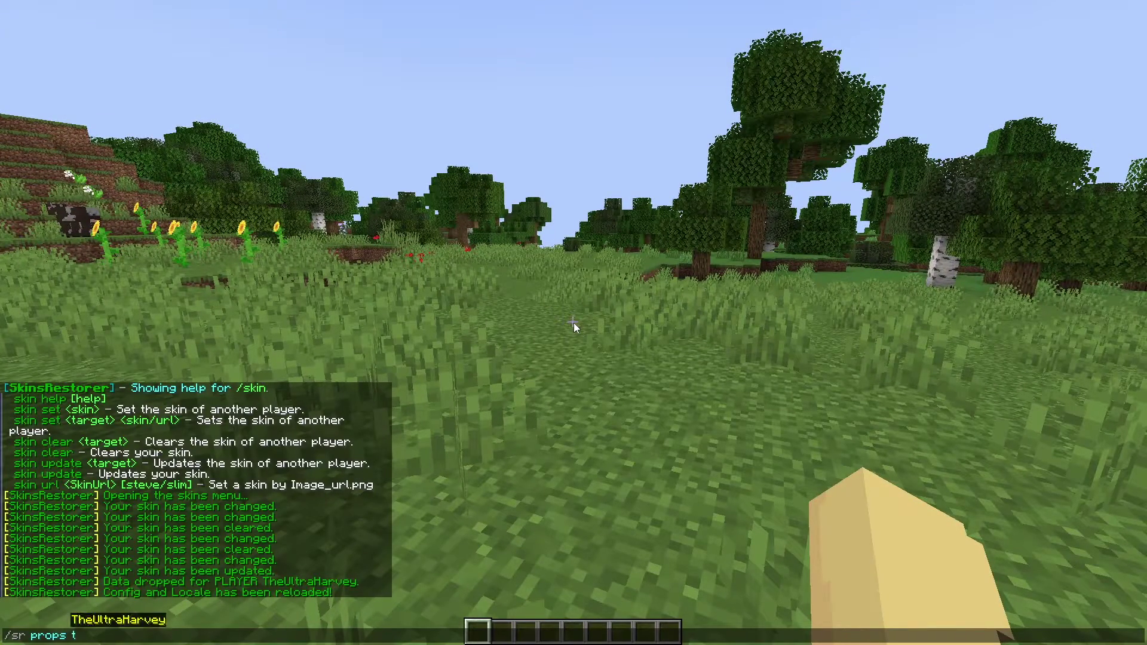
type(" TheUltraHarvey")
key("Return")
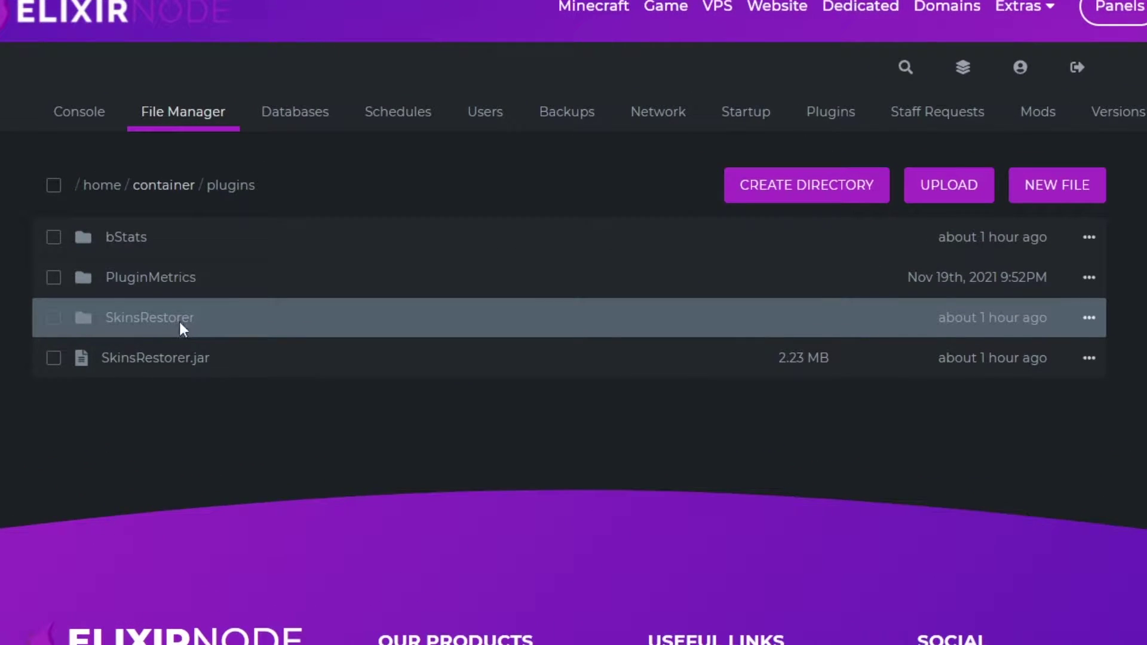
Step: In the ElixirNode file manager, open the SkinsRestorer plugin folder and look into its Players and Skins subfolders
left_click(180, 322)
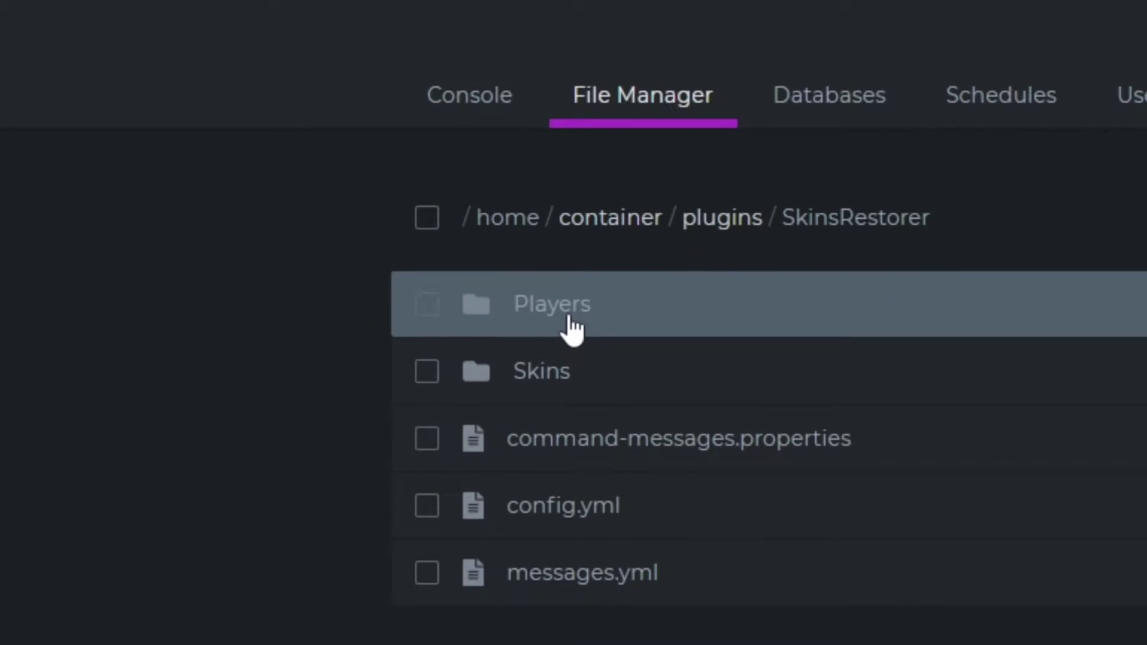
left_click(142, 251)
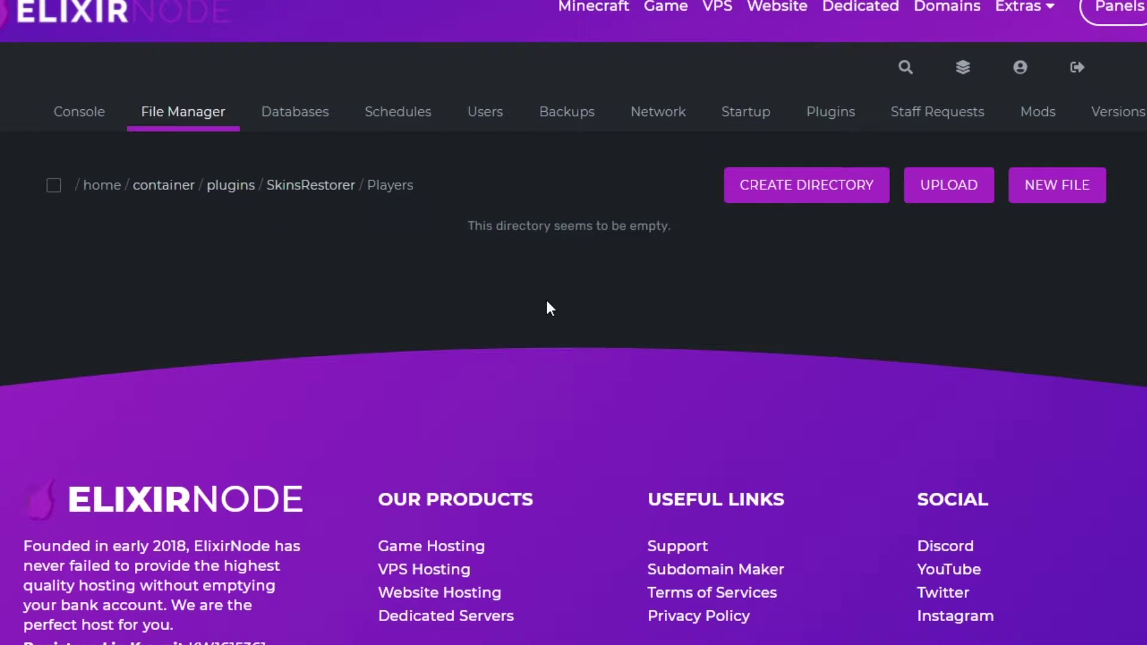
left_click(311, 186)
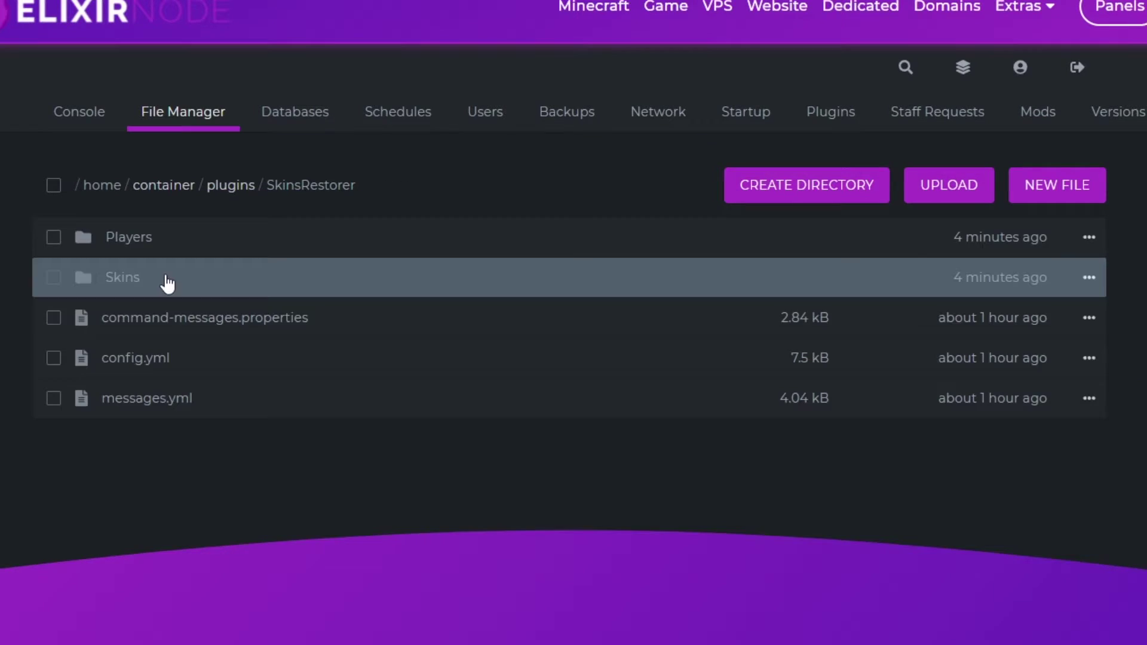
left_click(167, 284)
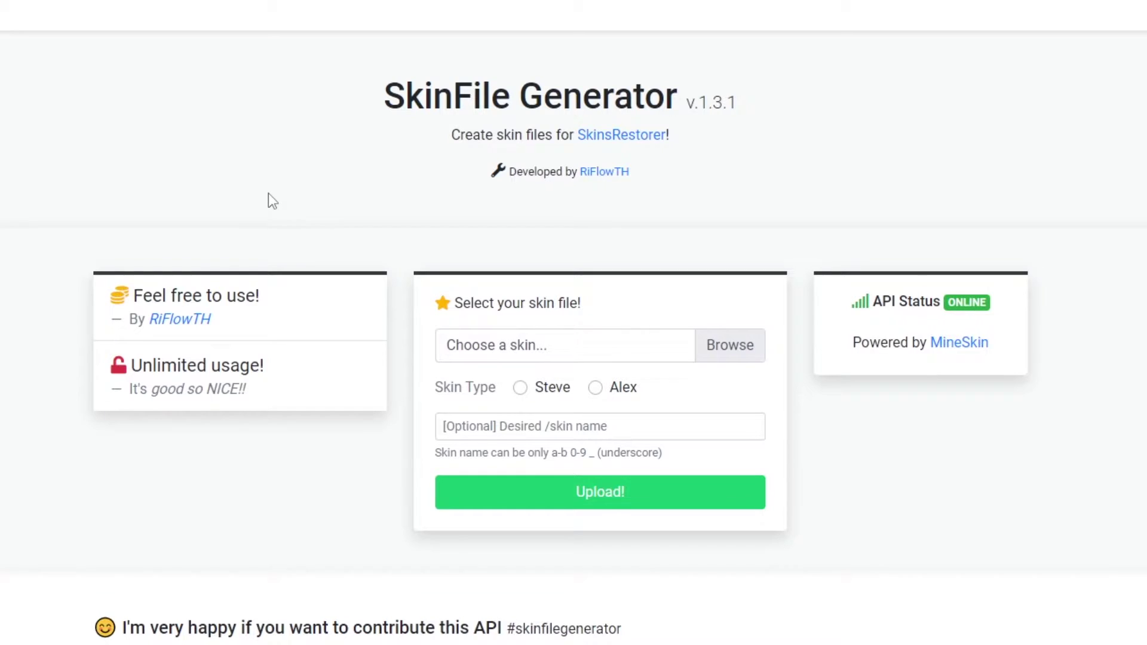
Step: In SkinFile Generator, generate a skin file from 028d5a4f34344f01.png with skin type Alex and the skin name funnyguy
key("F11")
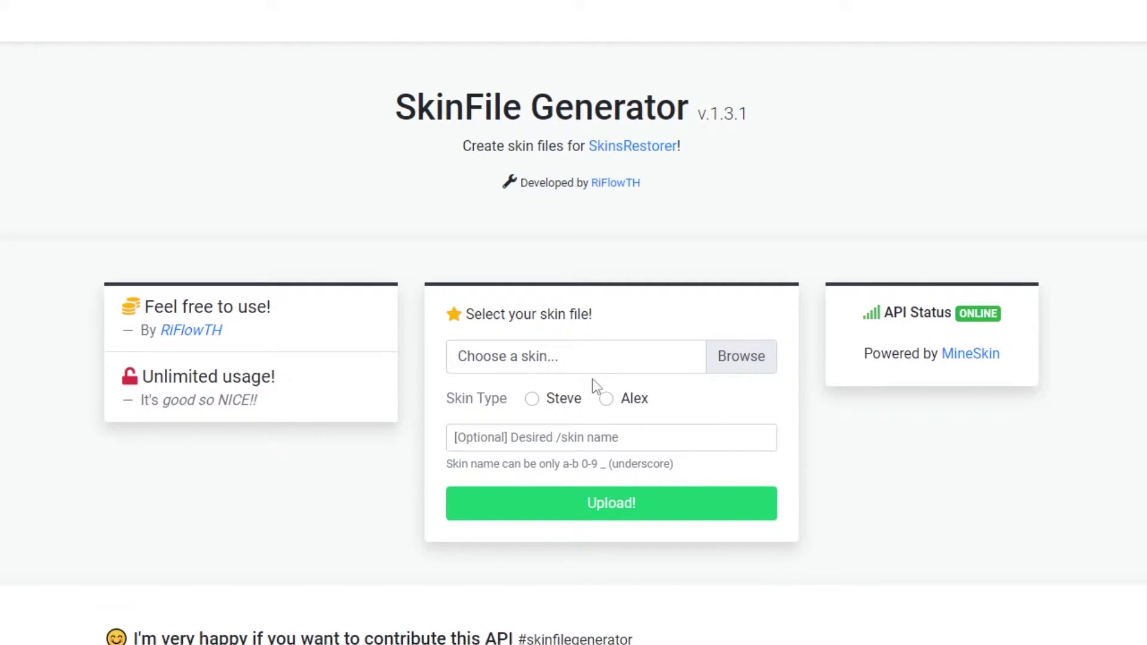
left_click(754, 365)
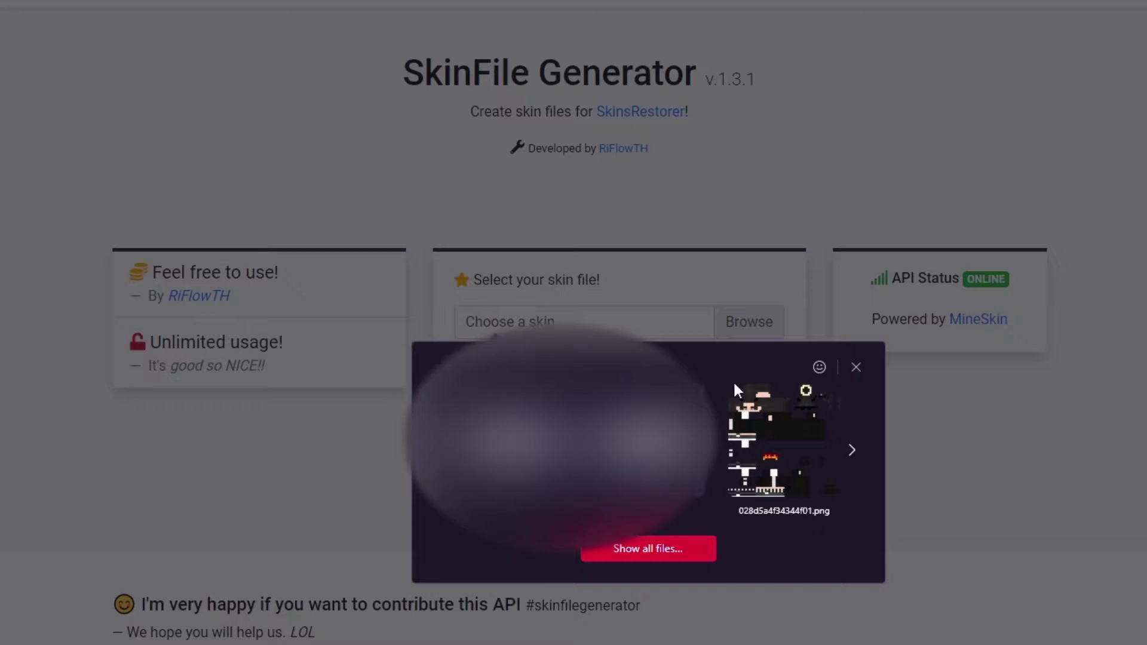
left_click(794, 485)
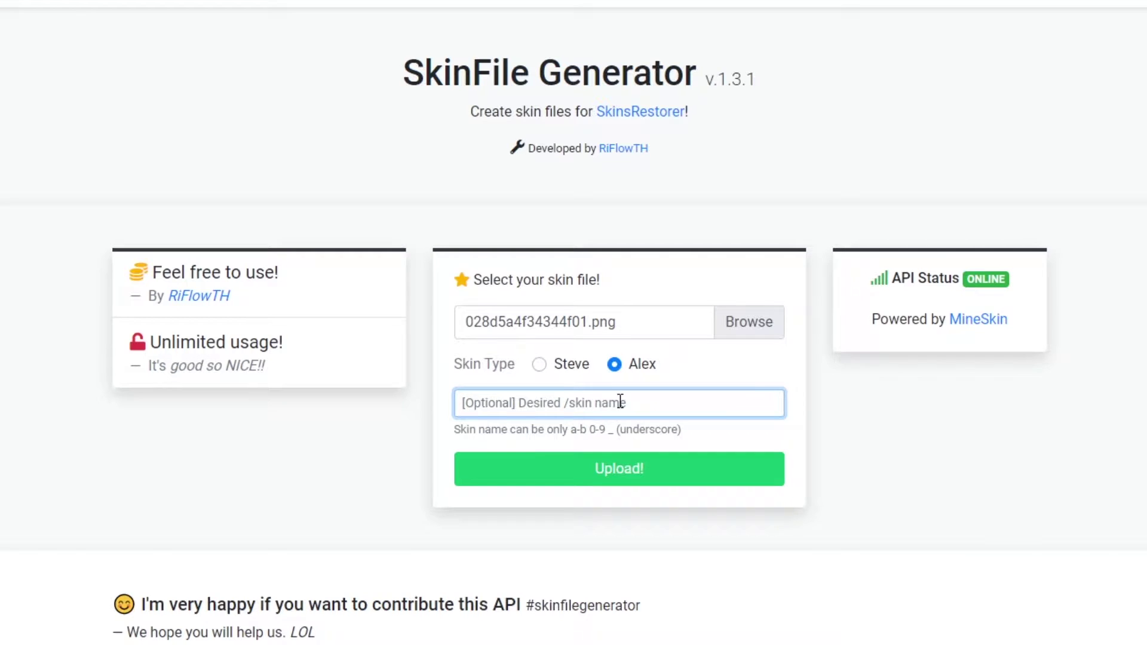
type("funnyguy")
left_click(785, 463)
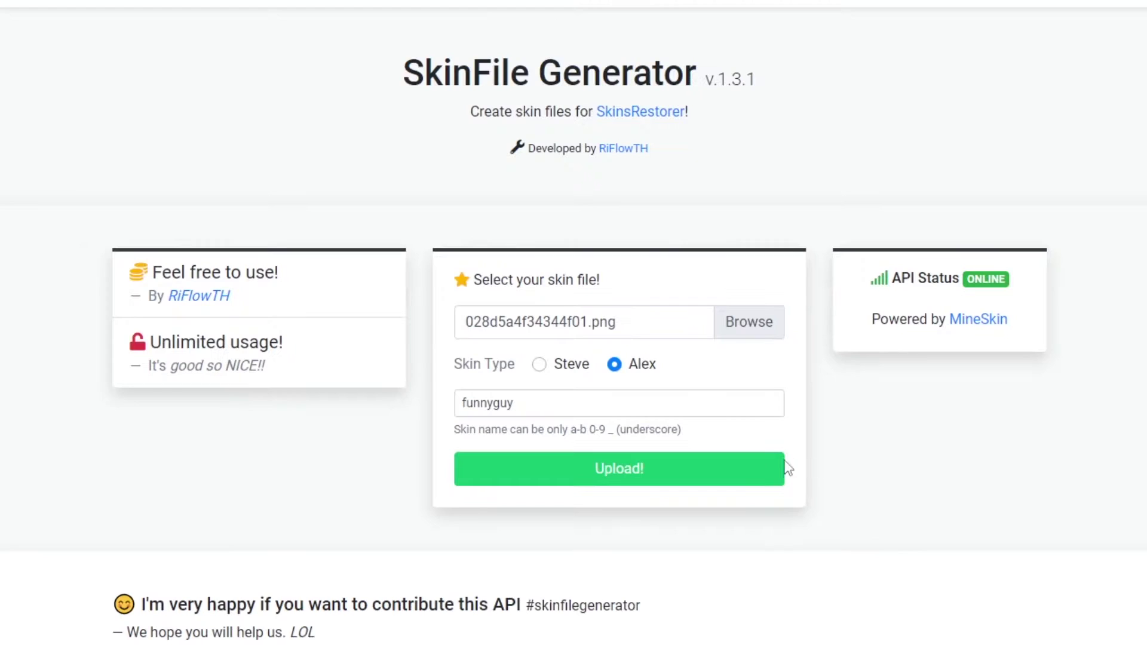
left_click(637, 472)
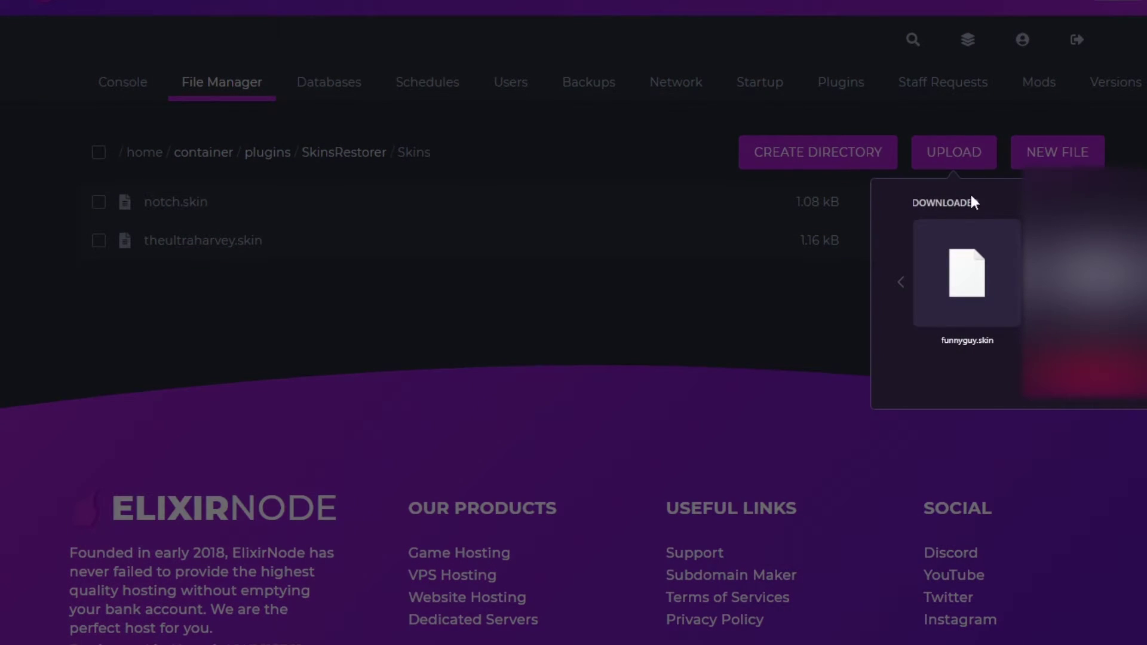
Step: Upload funnyguy.skin to the plugin's Skins folder in ElixirNode and run /sr reload in Minecraft
left_click_drag(972, 280, 971, 284)
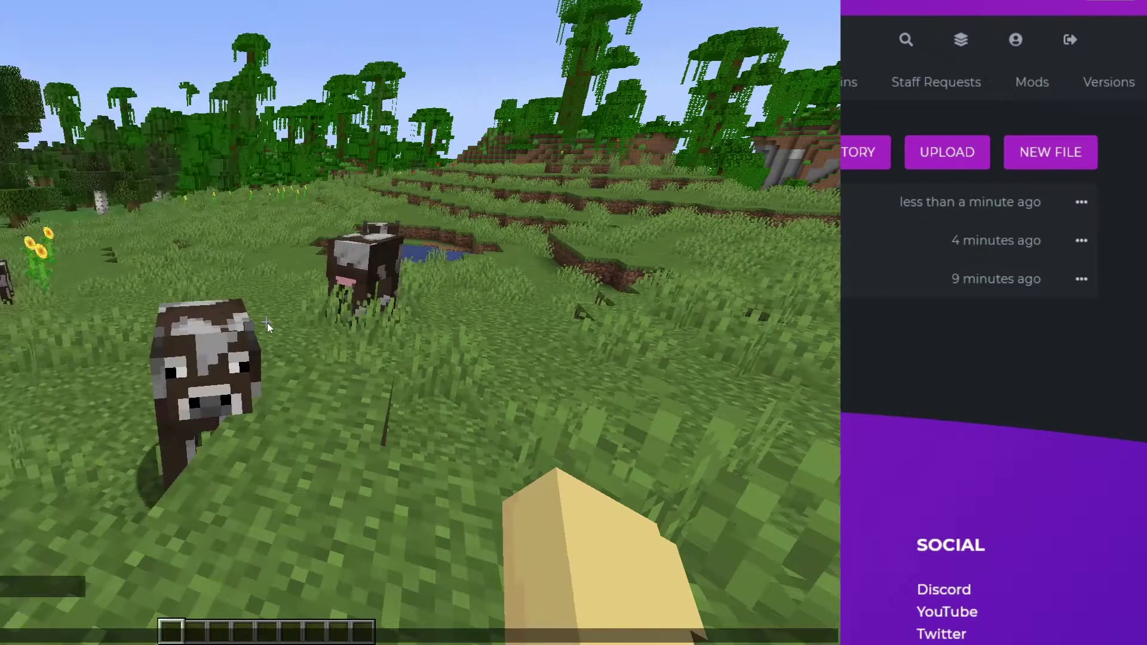
type("/sr reload")
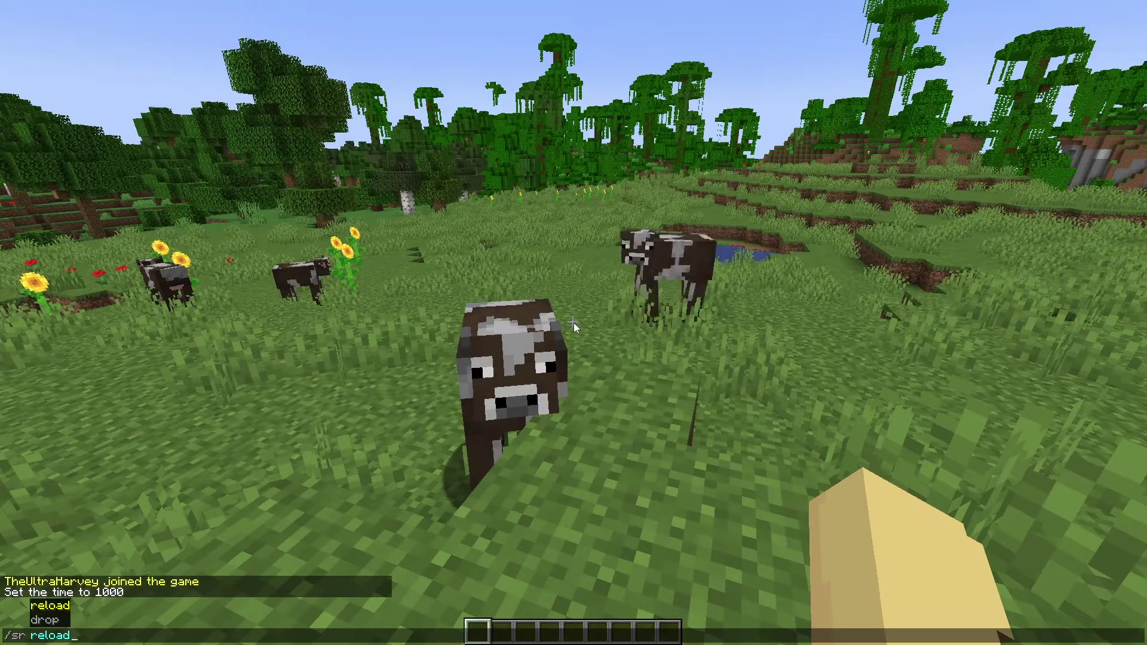
key("Return")
Step: Open the skins menu with /skins, apply the funnyguy skin and switch the camera perspective to view the character
type("/skins")
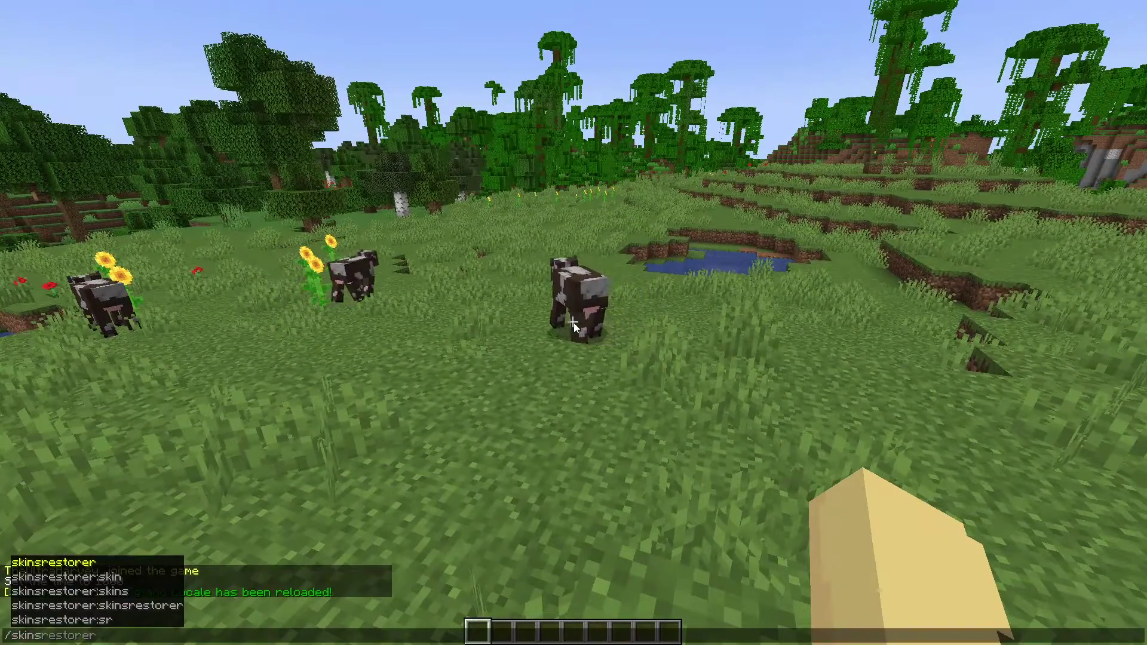
key("Return")
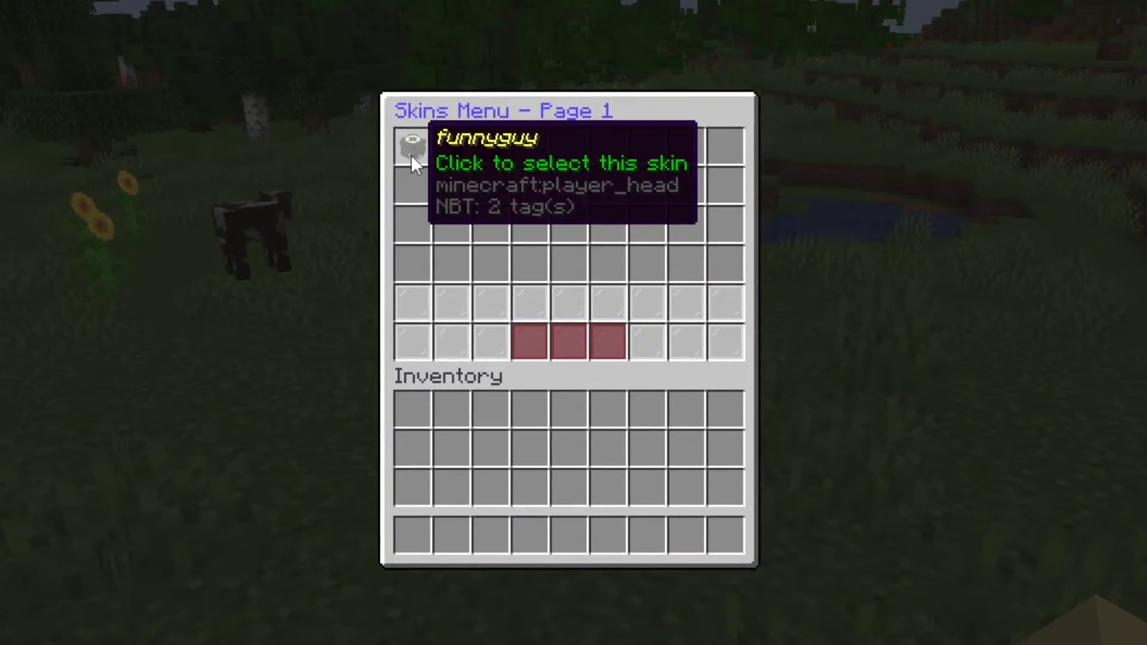
left_click(416, 156)
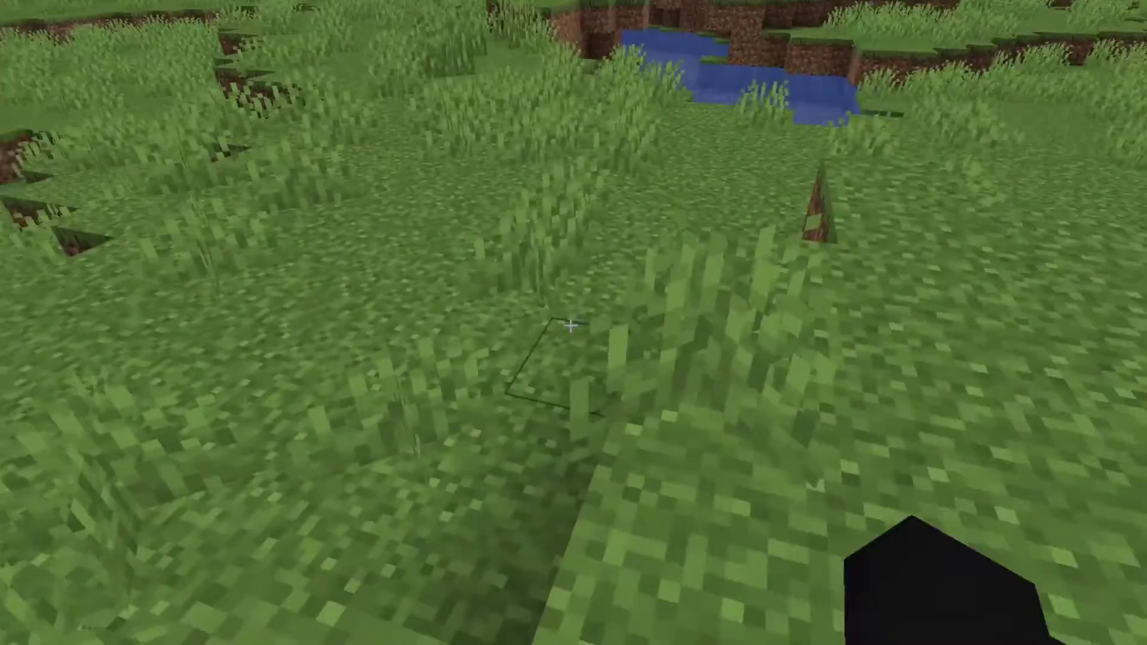
key("F5")
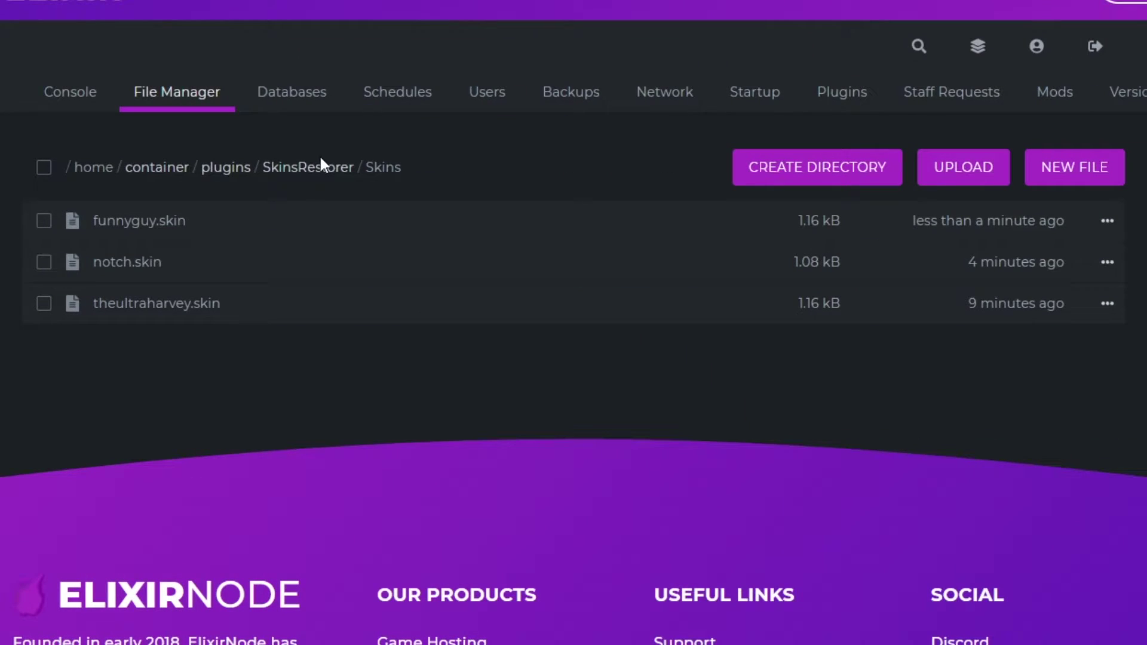
Step: Back in the ElixirNode file manager, open command-messages.properties from the SkinsRestorer folder and examine the command messages
left_click(308, 169)
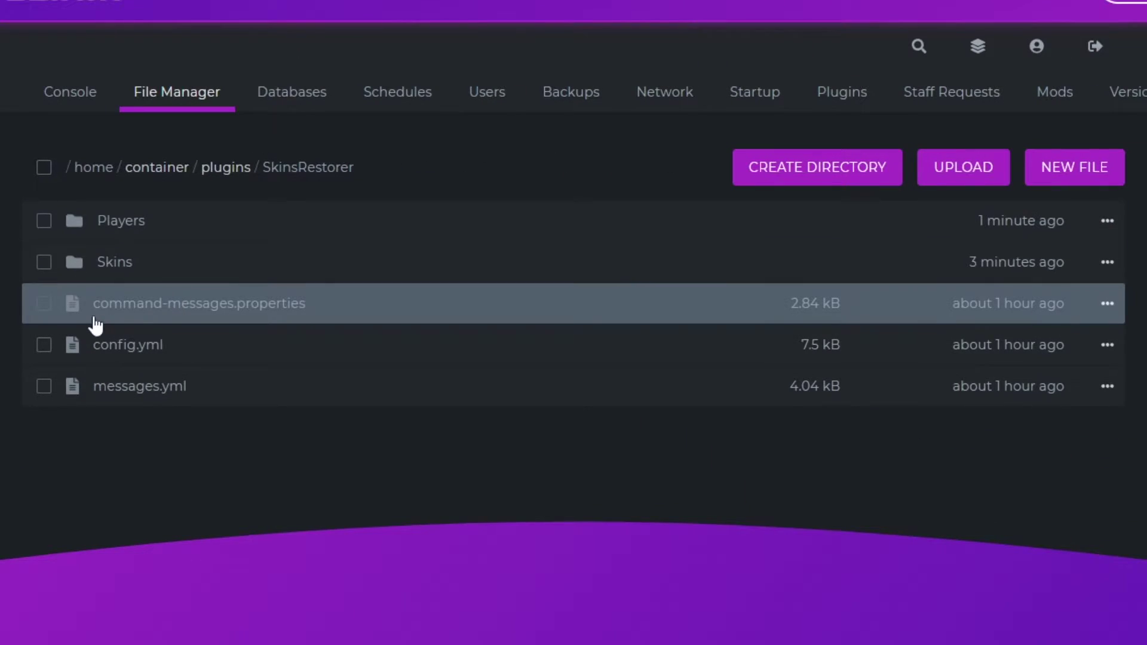
left_click(293, 316)
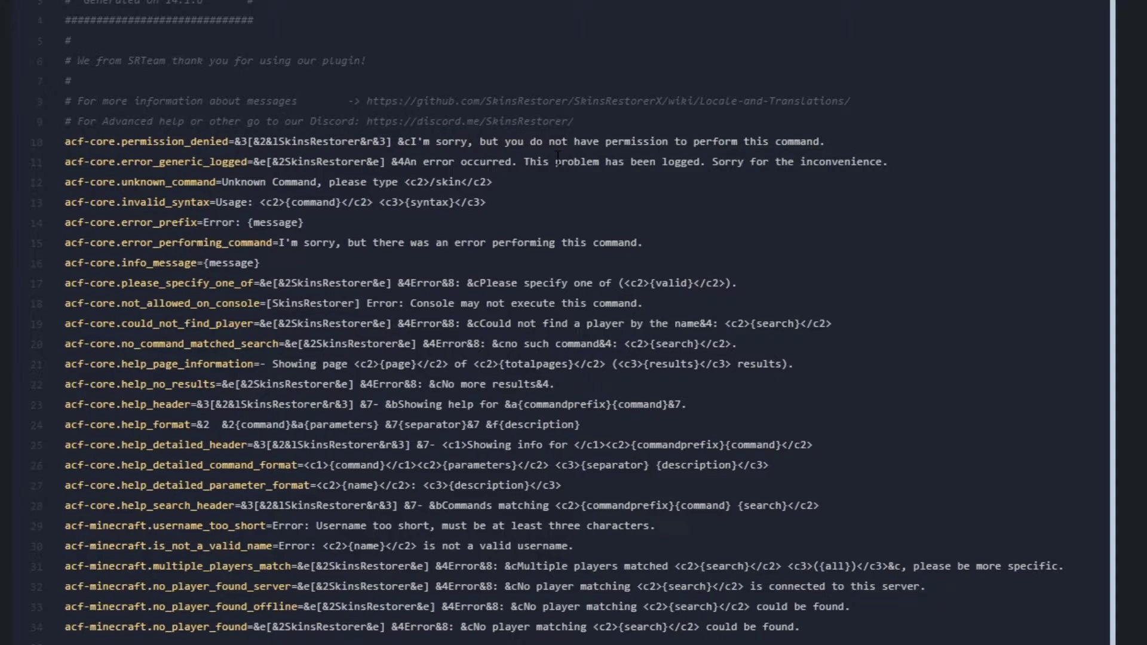
left_click_drag(232, 210, 663, 465)
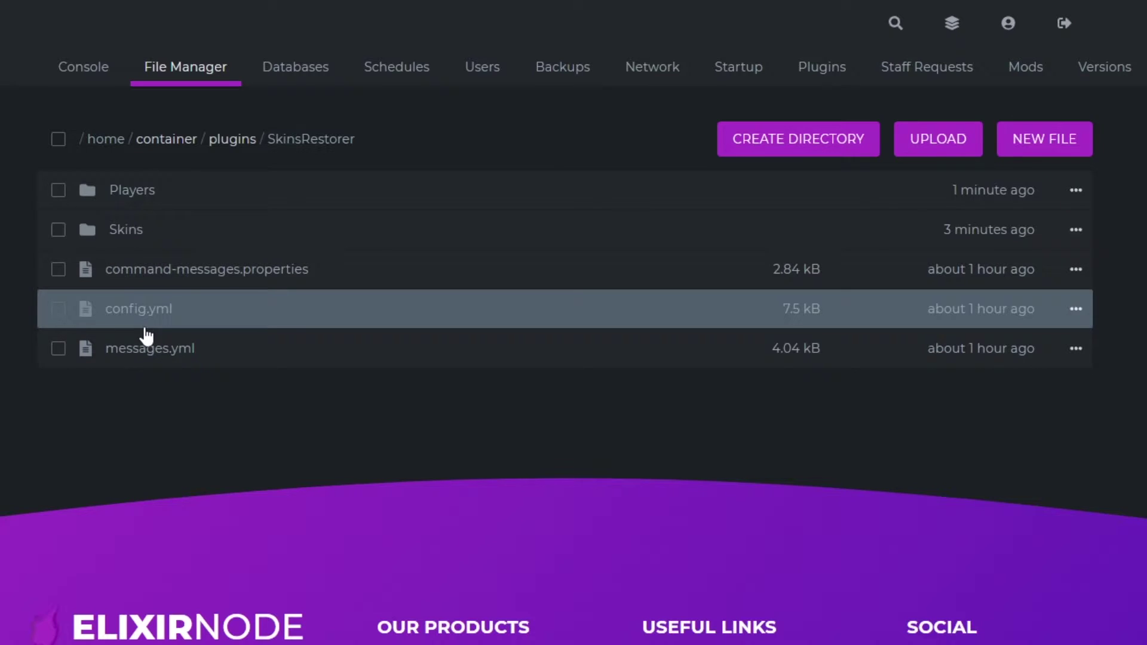
Step: Open config.yml and examine the Basics section, including SkinWithoutPerm, SkinChangeCooldown and SkinErrorCooldown
left_click(153, 315)
left_click_drag(1099, 155, 1055, 502)
scroll(1055, 502, "up", 20)
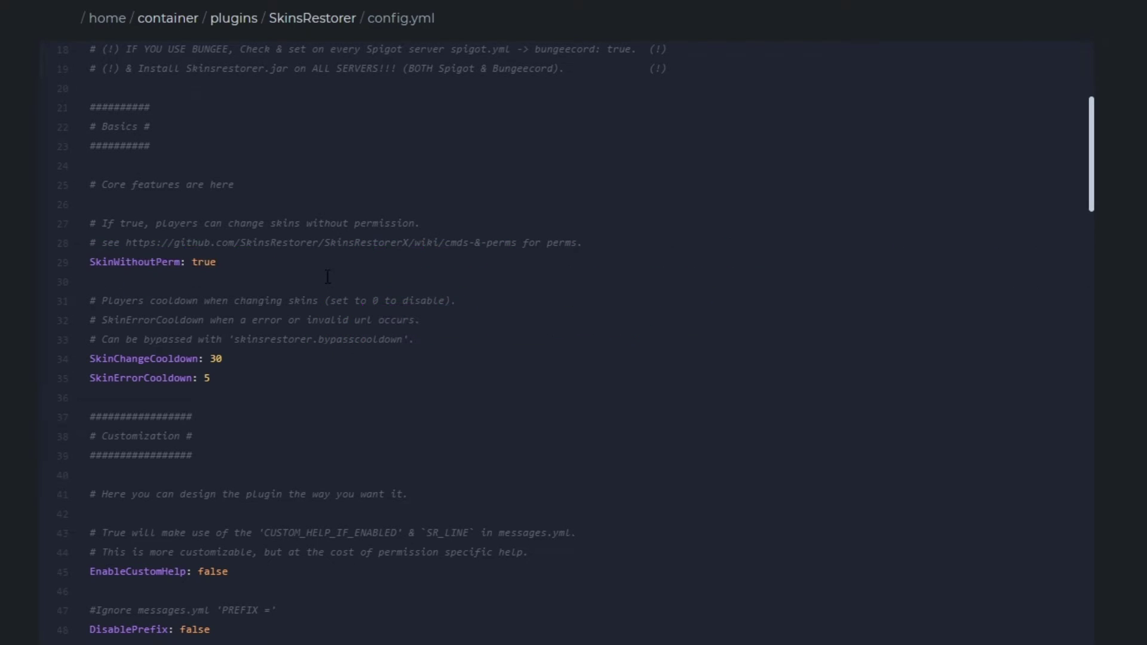
scroll(224, 270, "down", 3)
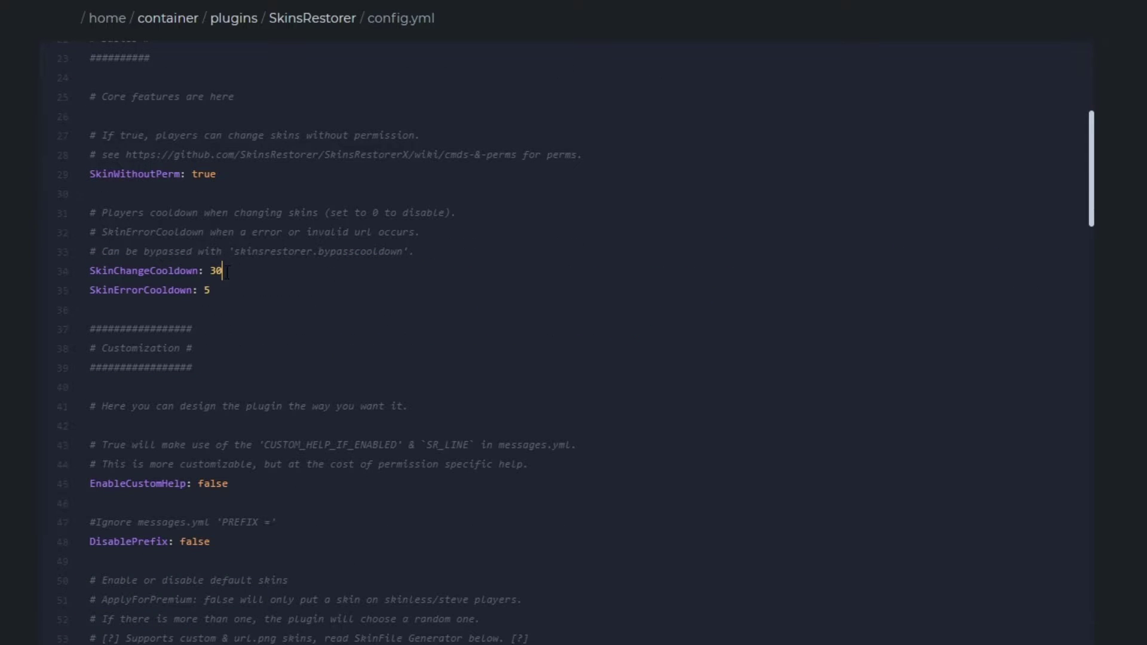
left_click_drag(222, 270, 94, 275)
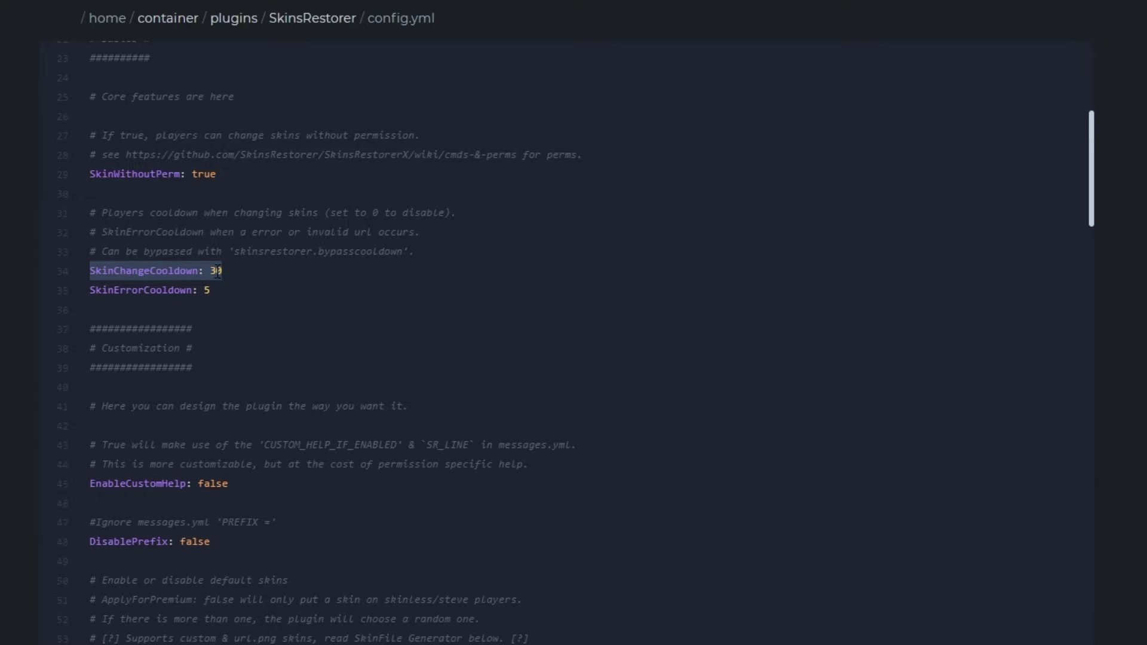
left_click(234, 291)
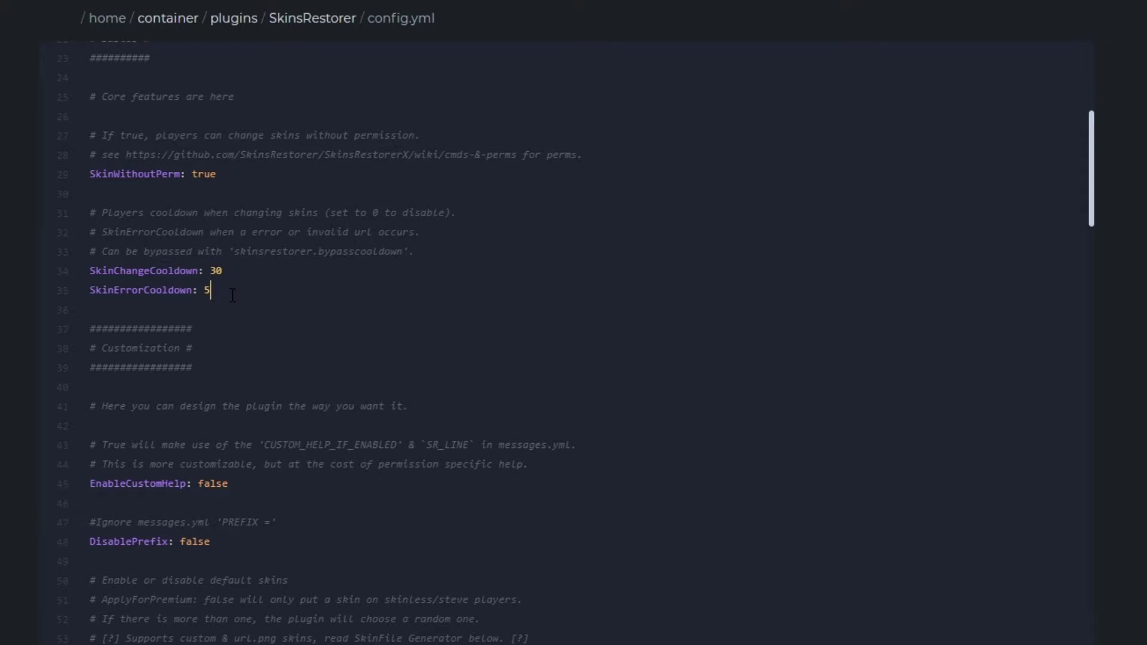
left_click_drag(233, 295, 78, 292)
left_click(316, 289)
Step: Examine the EnableCustomHelp, DisablePrefix and DefaultSkins options in the Customization section of config.yml
scroll(316, 289, "down", 3)
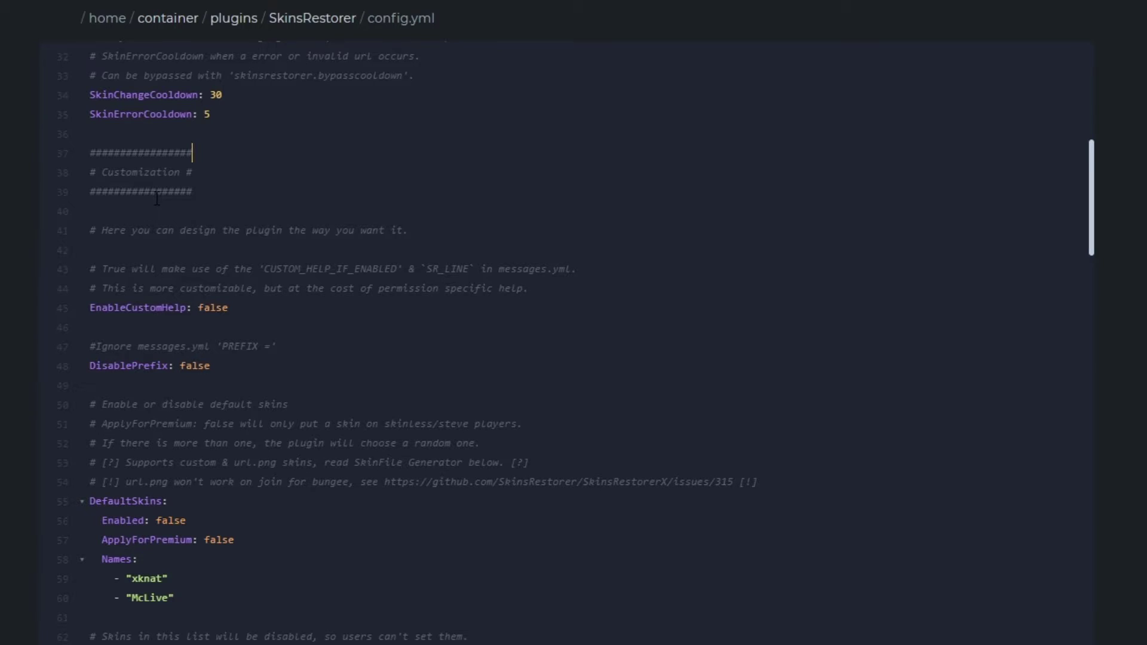
scroll(157, 198, "down", 2)
left_click_drag(89, 220, 229, 219)
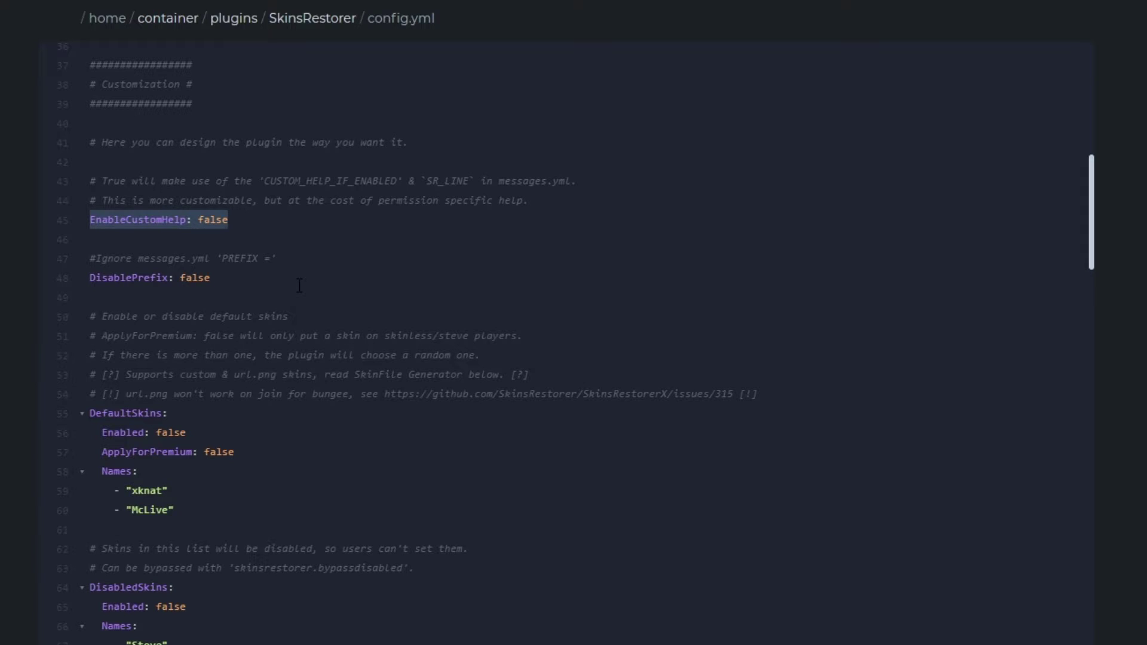
triple_click(299, 285)
scroll(299, 285, "down", 3)
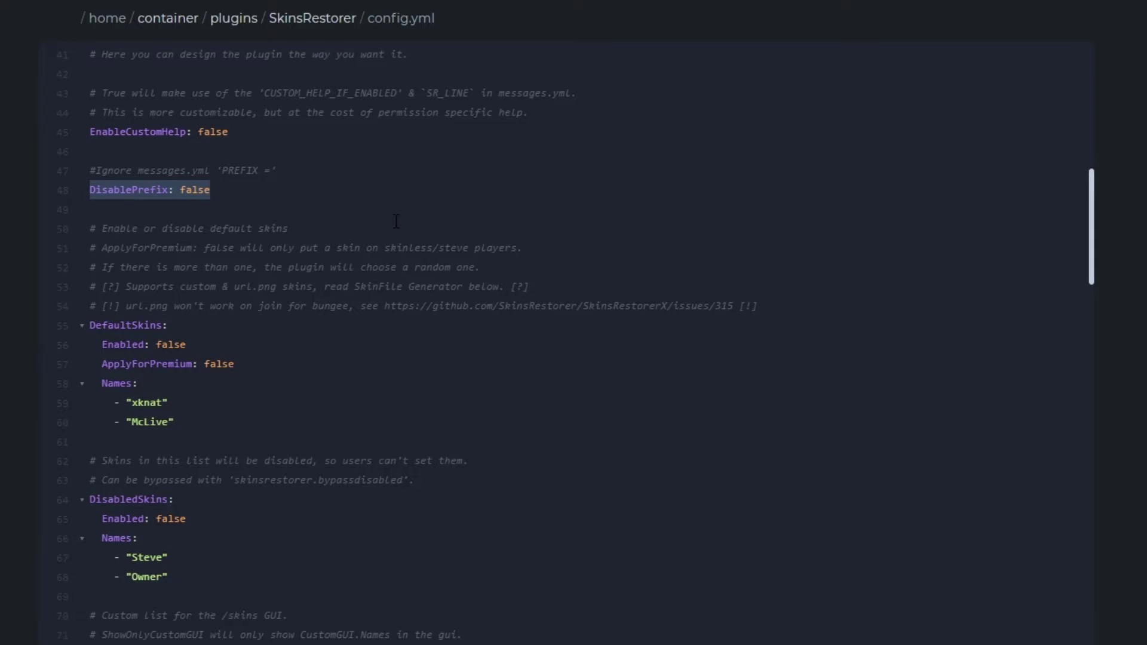
scroll(396, 220, "down", 3)
left_click(471, 372)
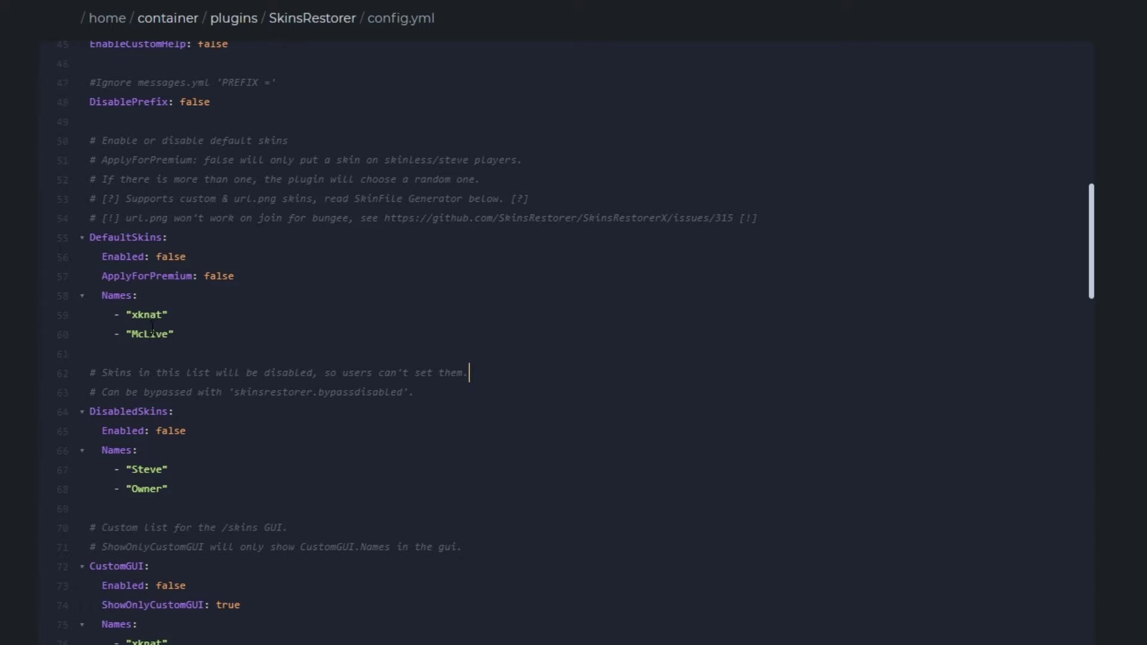
Step: Try setting ApplyForPremium to true under DefaultSkins
left_click_drag(236, 276, 205, 281)
key("BackSpace")
type("true")
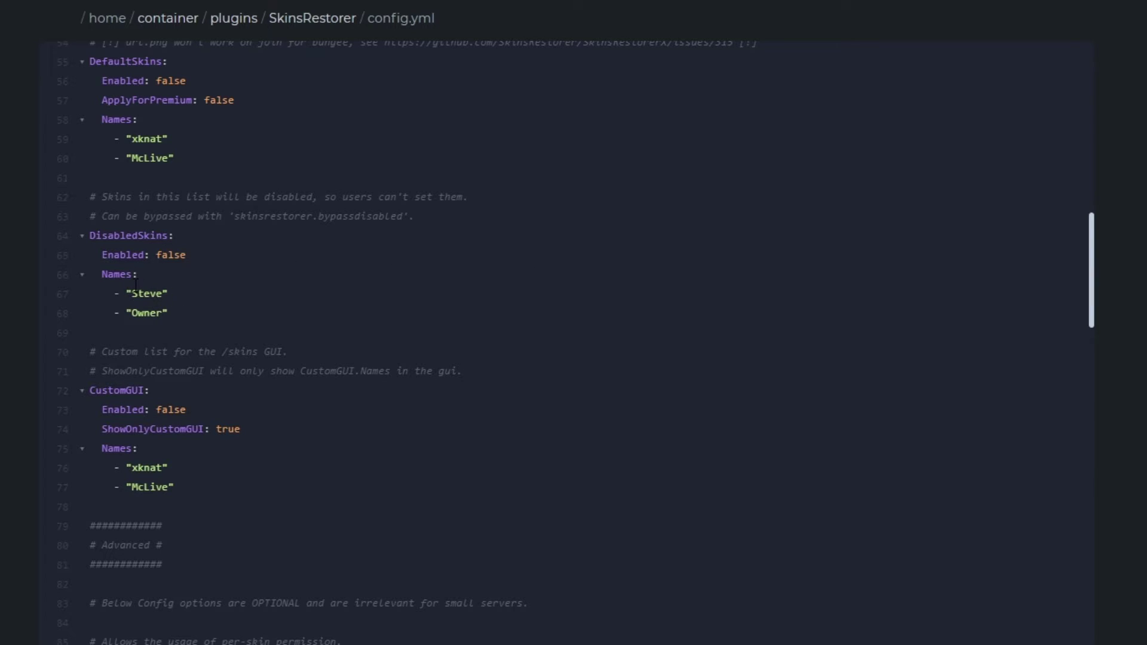
Step: Examine the DisabledSkins and CustomGUI name lists in config.yml
left_click_drag(133, 294, 164, 293)
left_click(185, 324)
scroll(138, 253, "down", 5)
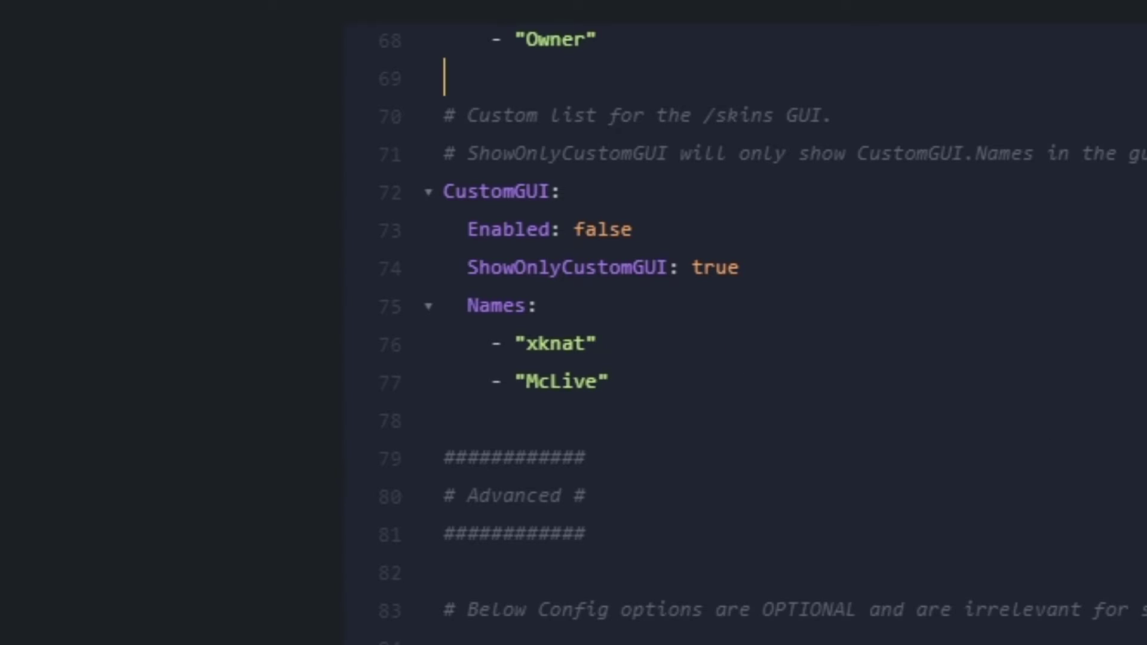
left_click_drag(519, 343, 611, 386)
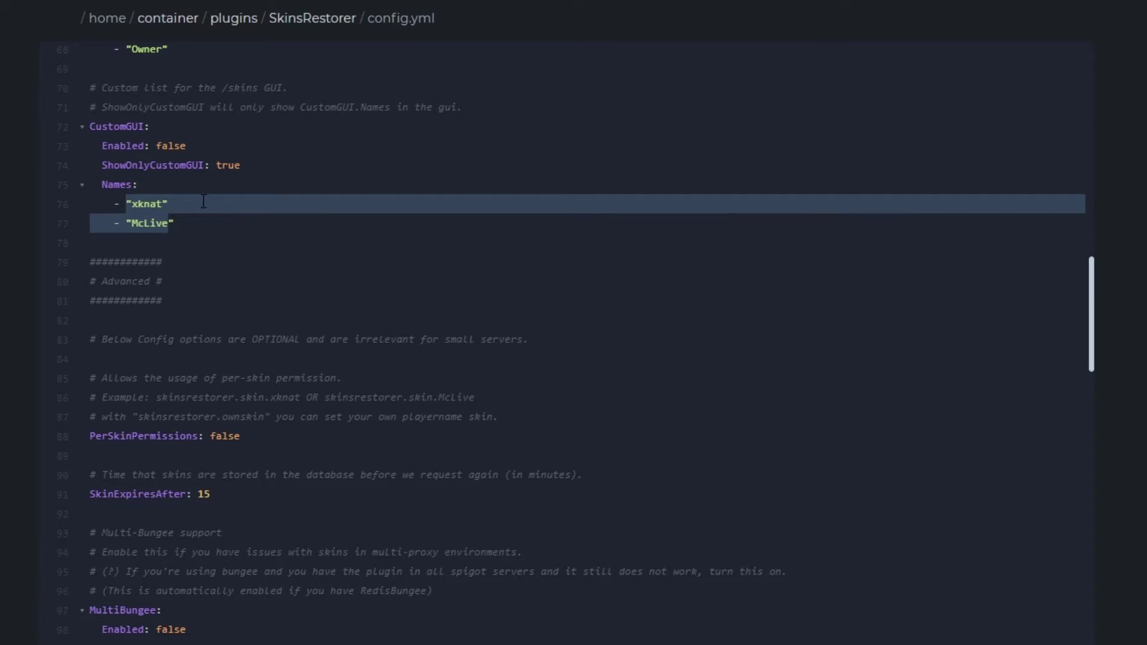
left_click(204, 203)
scroll(164, 263, "down", 3)
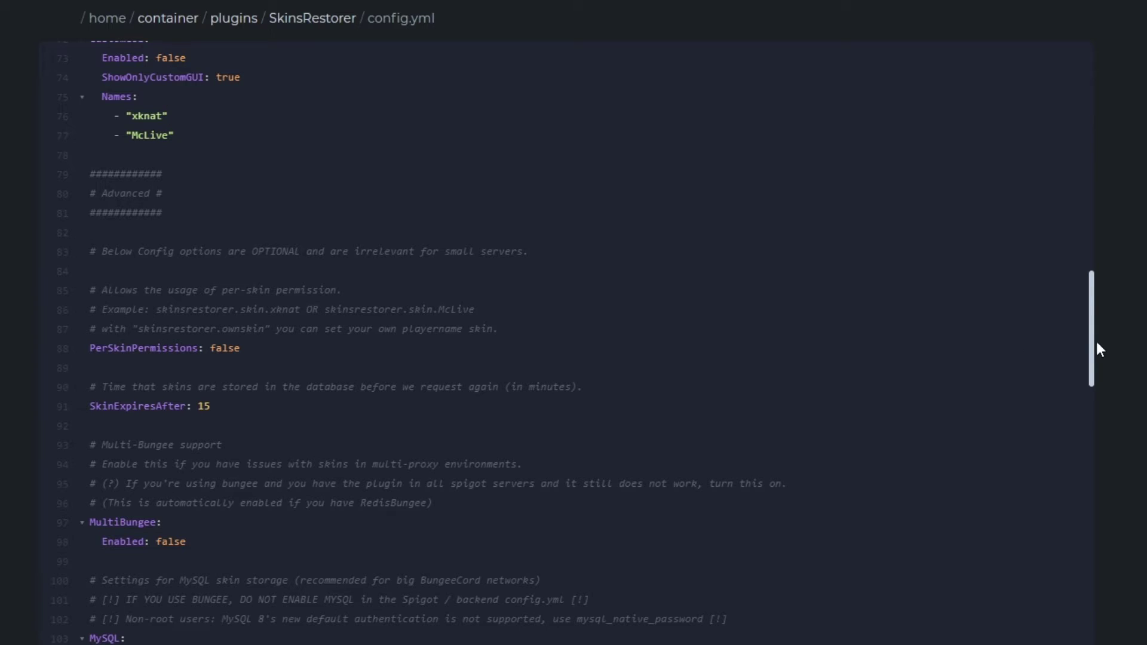
Step: Review the Advanced section of config.yml, covering per-skin permissions, skin expiry, MultiBungee, MySQL and the RestrictSkinUrls website list
scroll(1095, 340, "down", 2)
scroll(1106, 353, "down", 3)
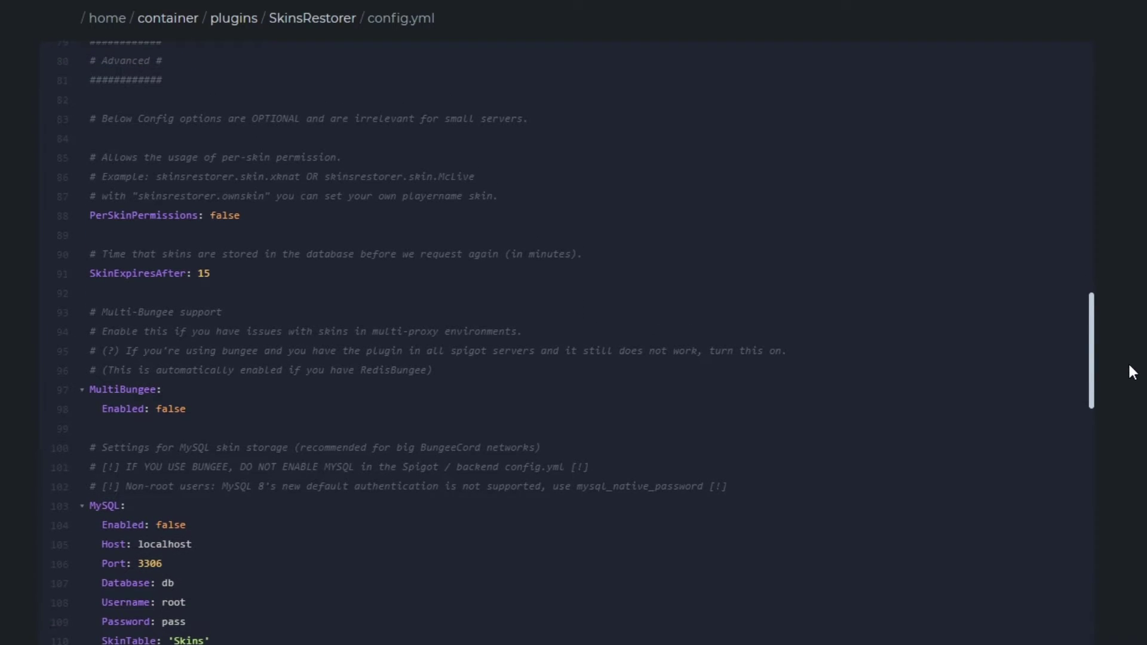
scroll(1137, 373, "down", 1)
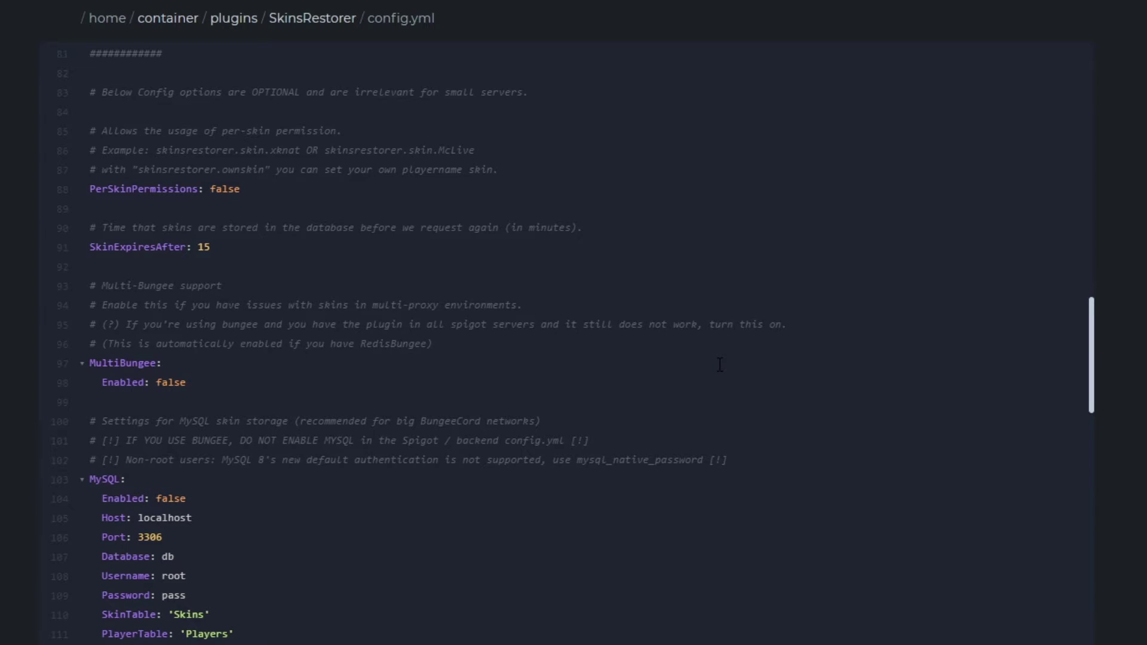
scroll(720, 365, "down", 2)
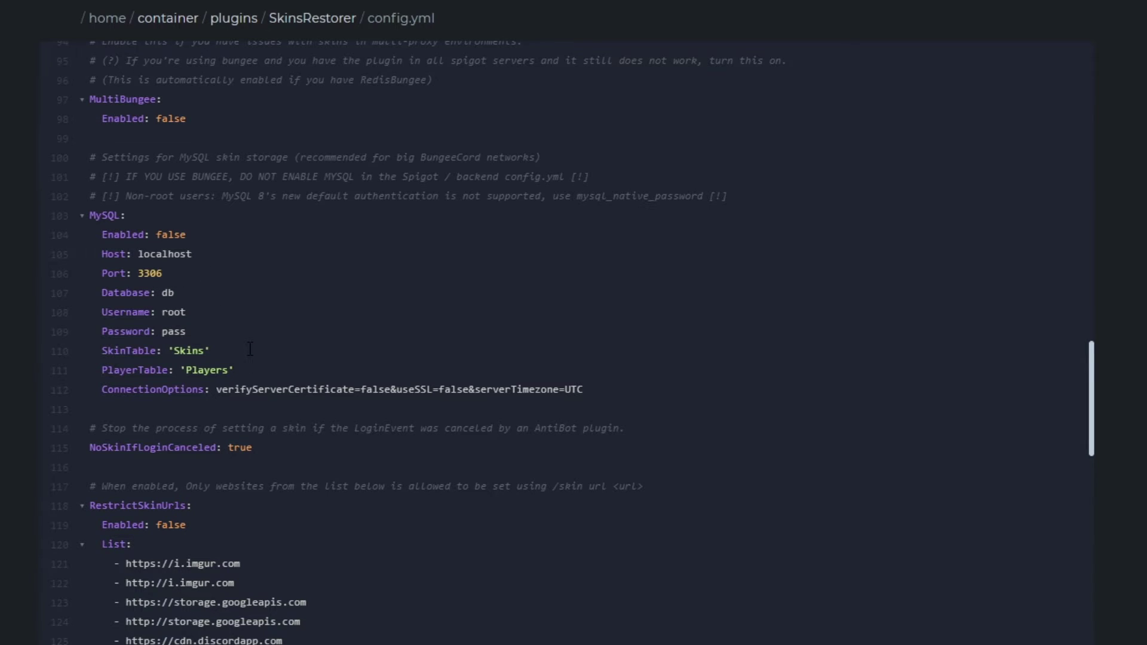
scroll(511, 458, "down", 3)
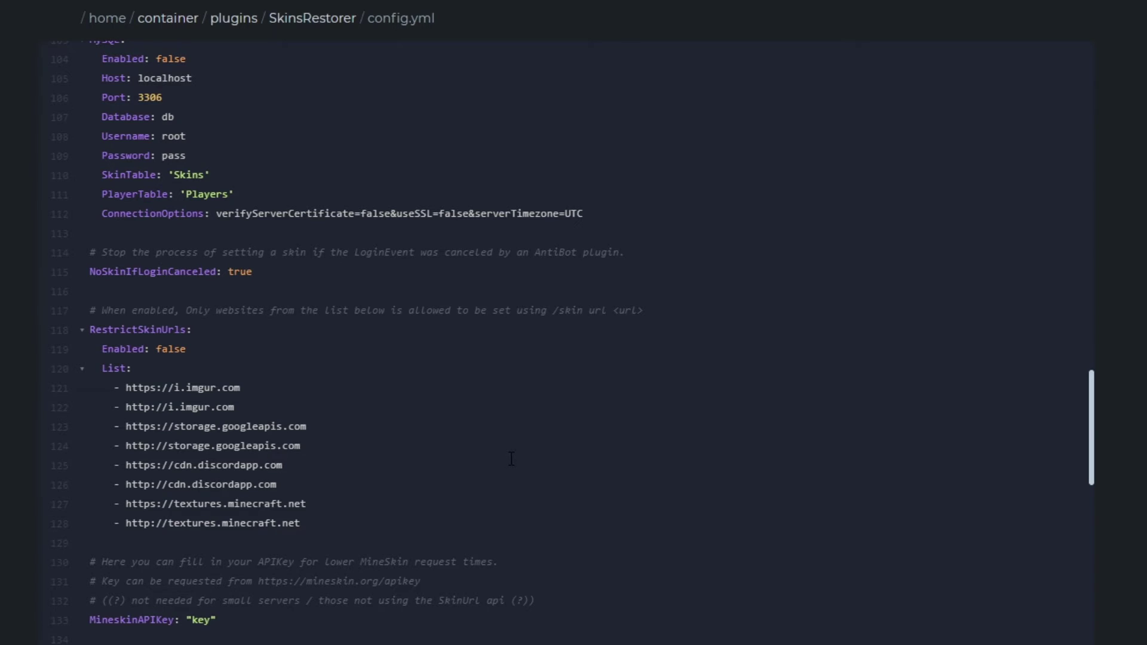
scroll(511, 458, "down", 2)
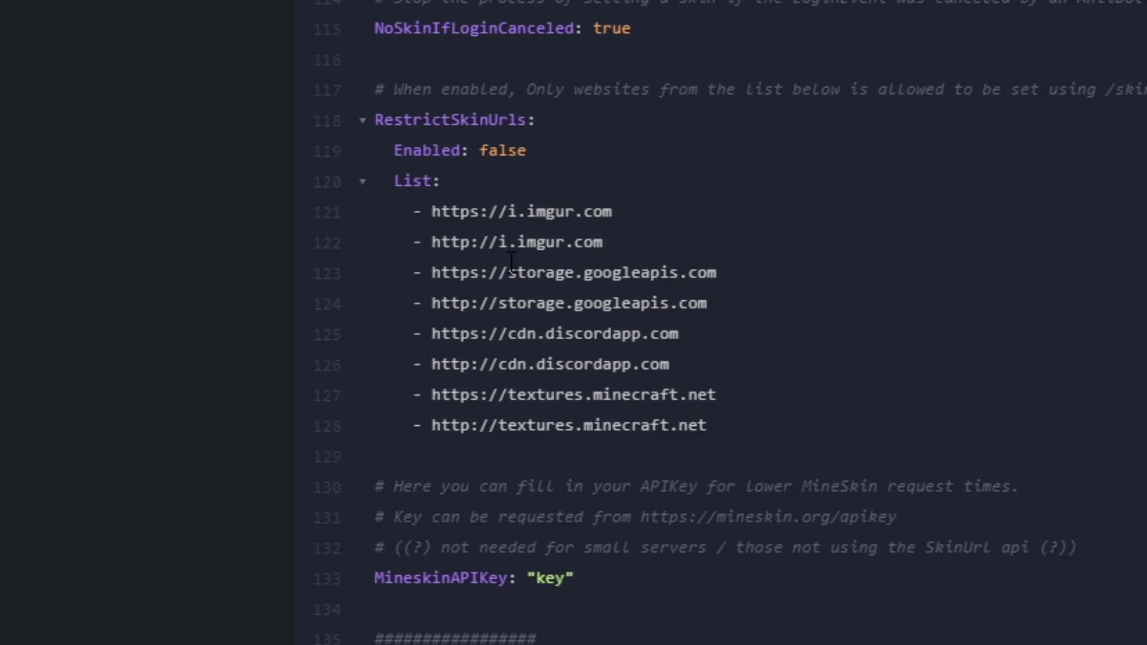
left_click_drag(445, 211, 612, 212)
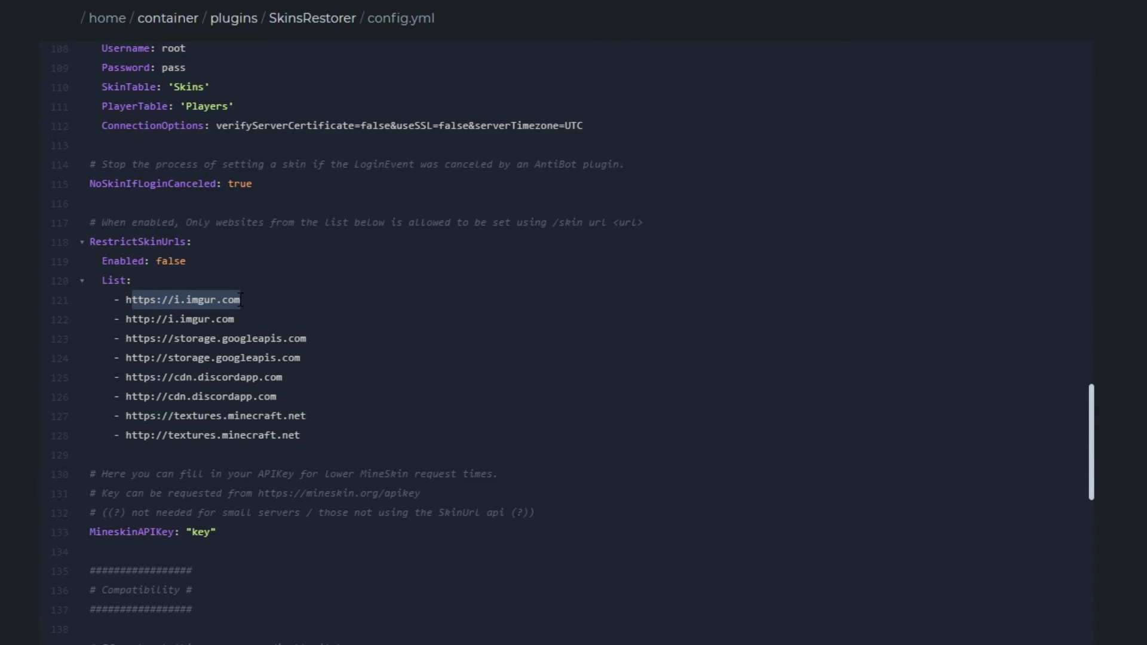
scroll(344, 520, "down", 3)
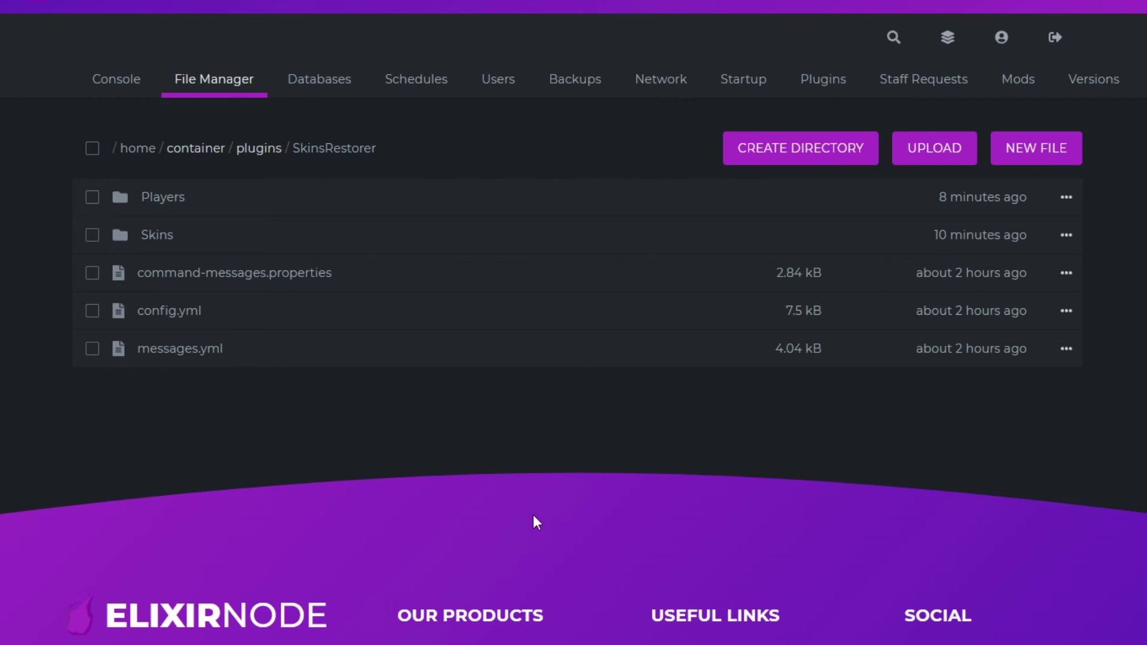
Step: Open messages.yml, look through the plugin's message texts and colour codes, and return to the SkinsRestorer folder
left_click(183, 365)
scroll(1093, 238, "down", 2)
scroll(1094, 239, "down", 6)
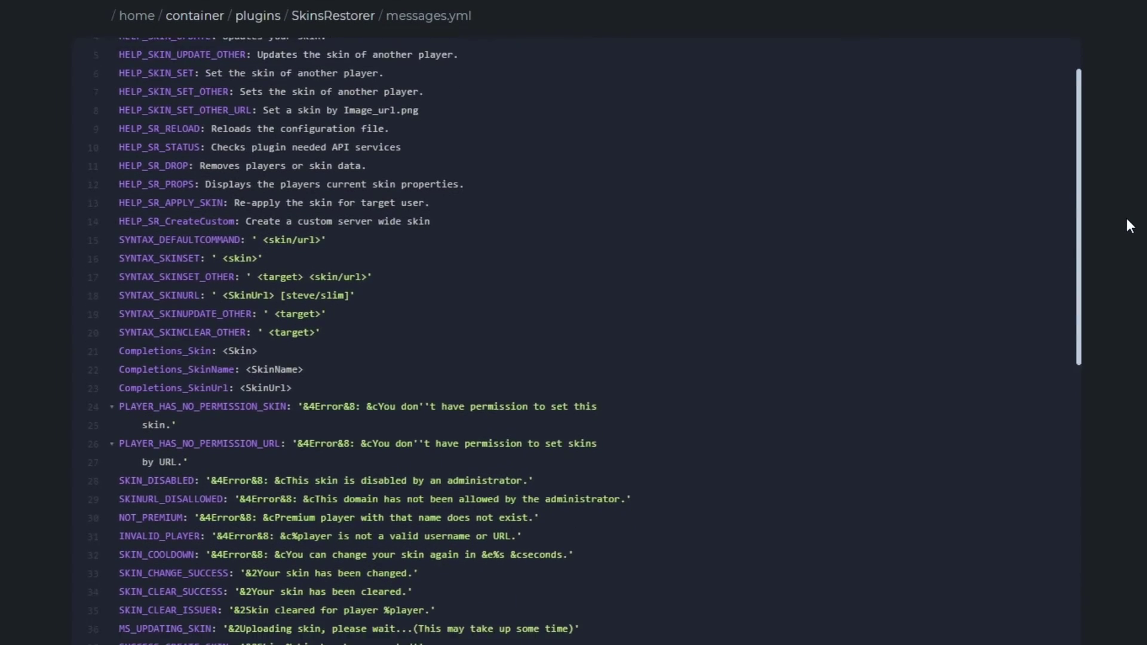
scroll(1141, 336, "down", 3)
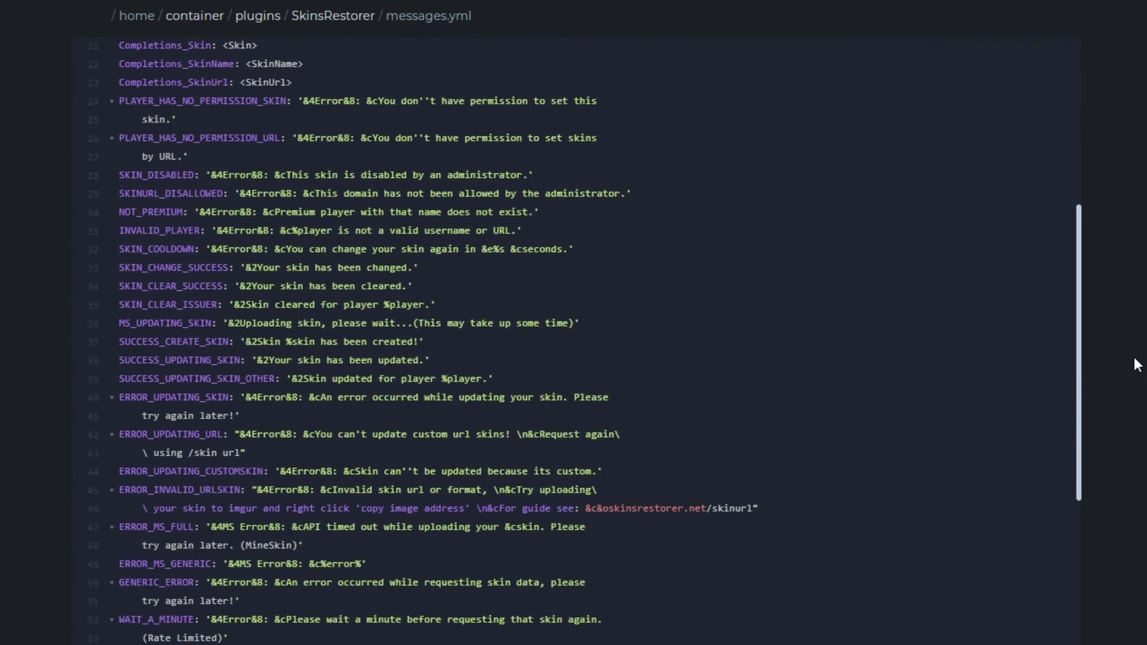
scroll(1137, 403, "down", 3)
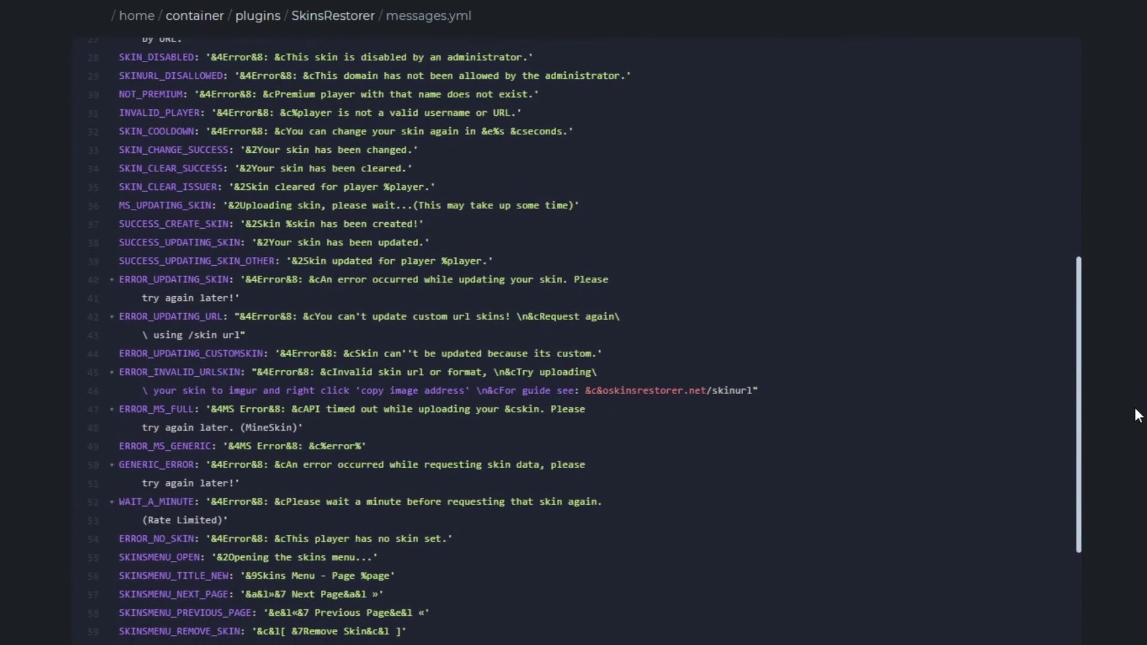
scroll(1117, 469, "down", 2)
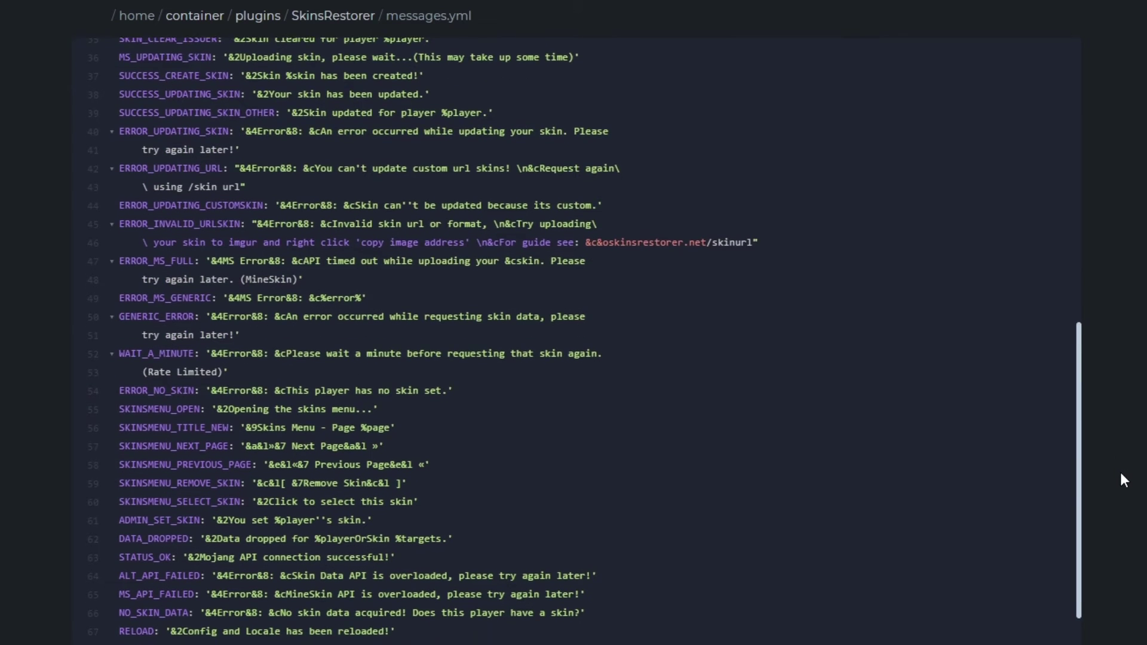
scroll(1069, 490, "up", 1)
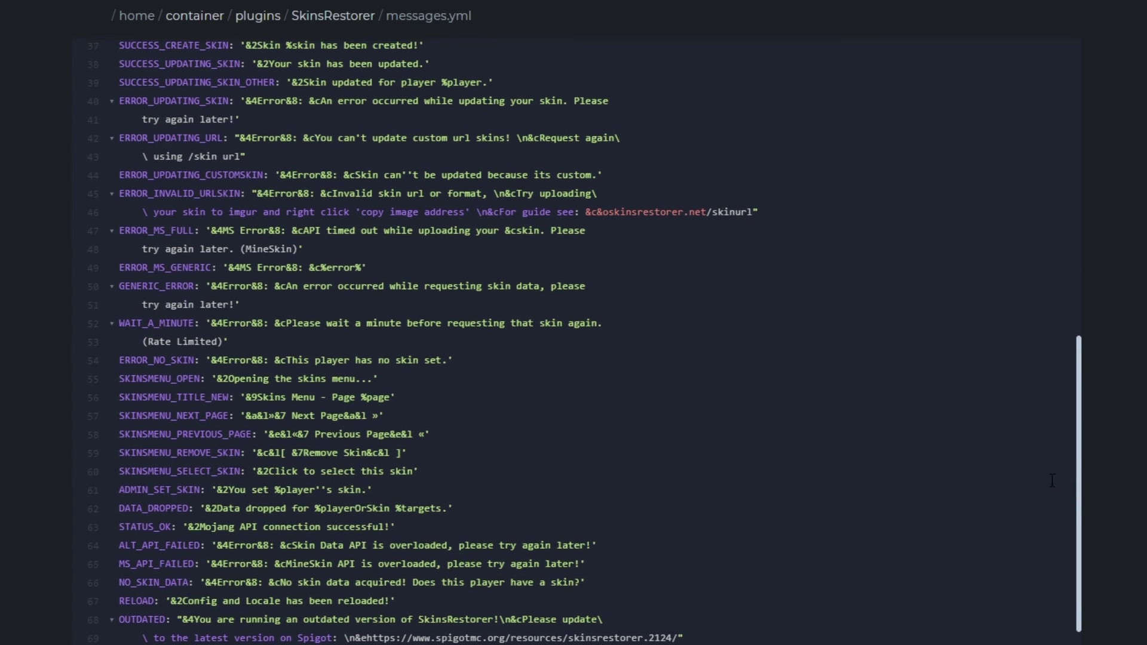
scroll(1016, 418, "up", 4)
scroll(1000, 376, "up", 4)
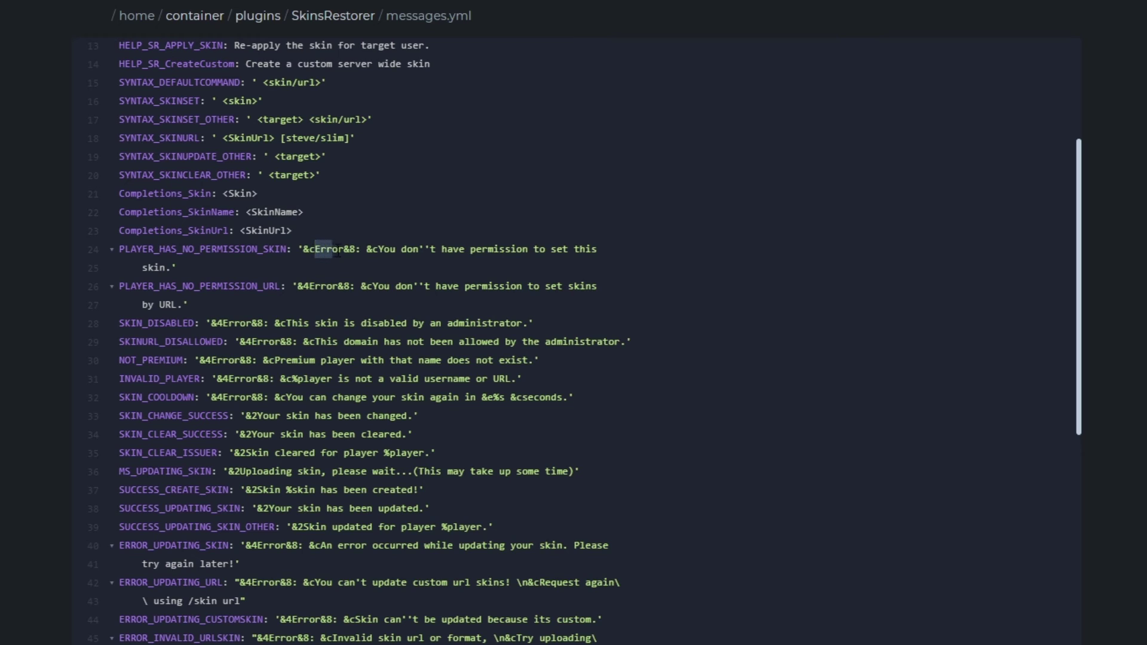
left_click(321, 16)
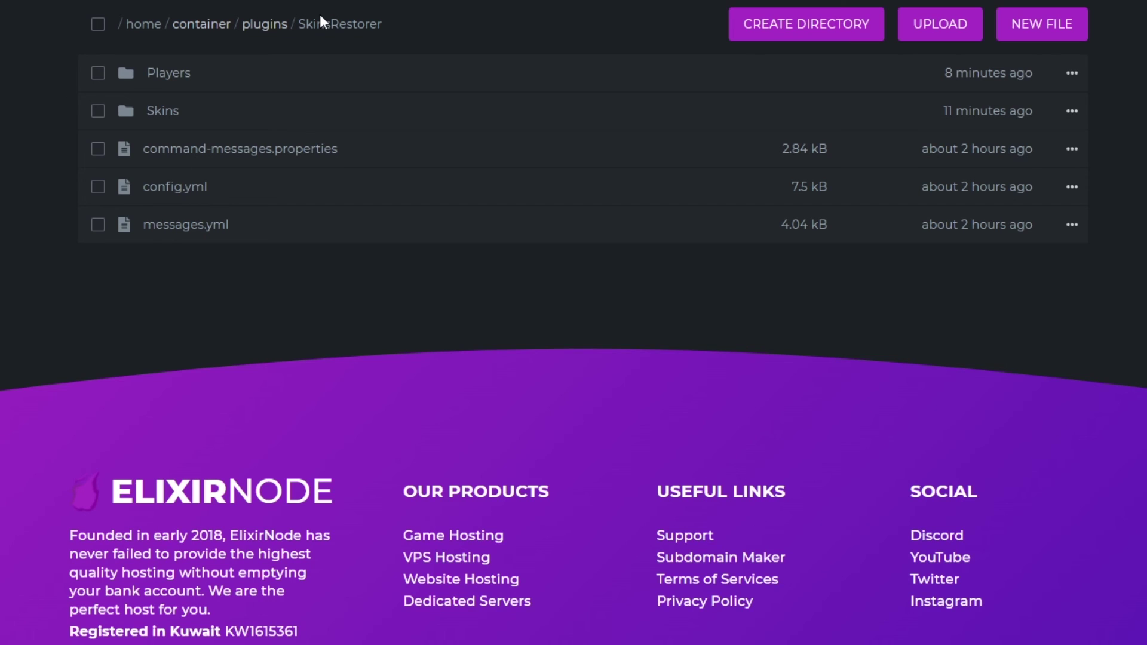